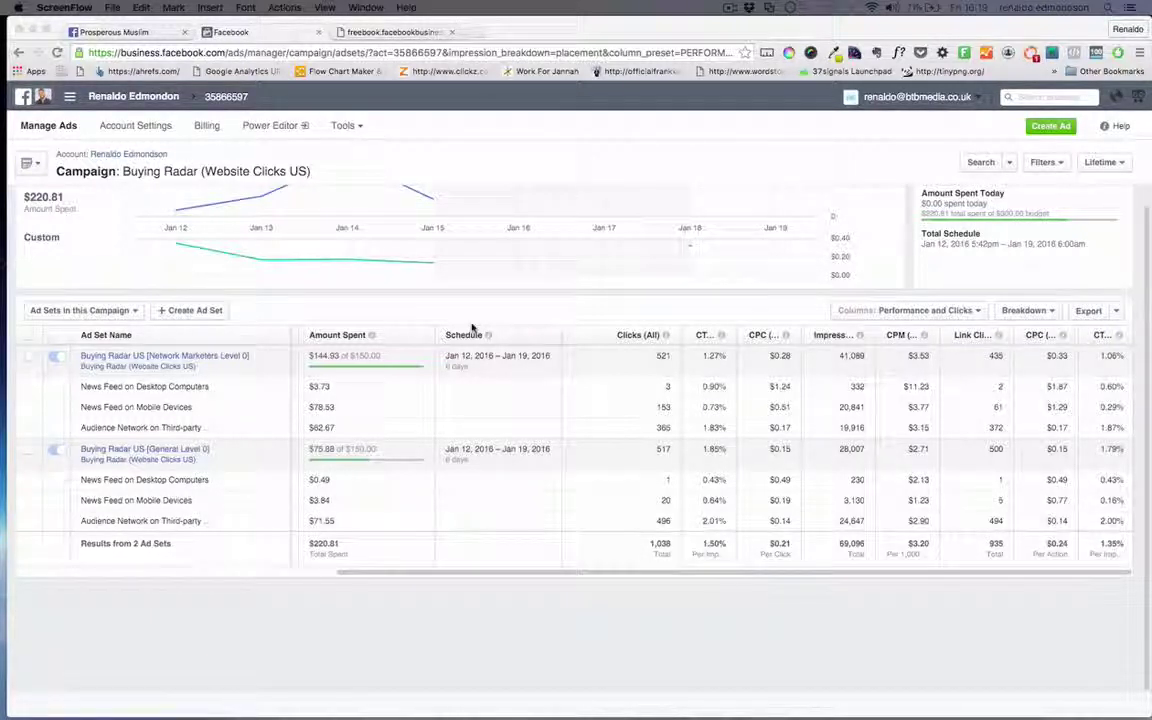
# Set the columns to Performance (Default) and the breakdown to None for the Buying Radar ad sets
pyautogui.click(907, 310)
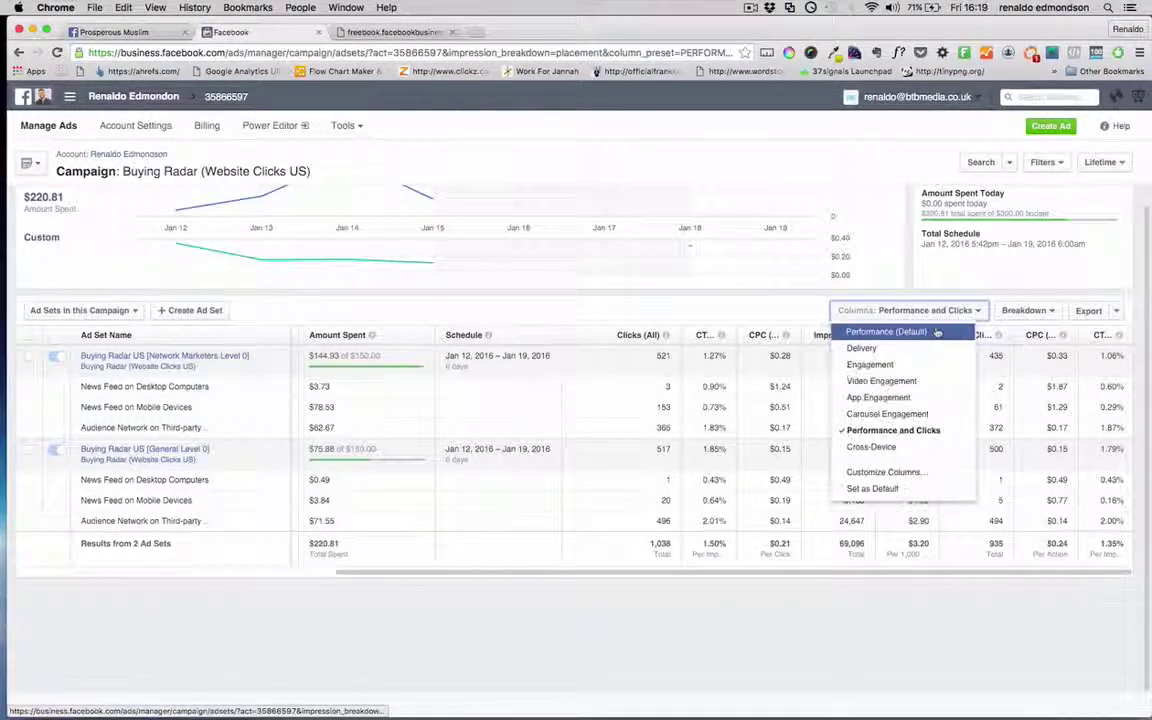
pyautogui.click(937, 332)
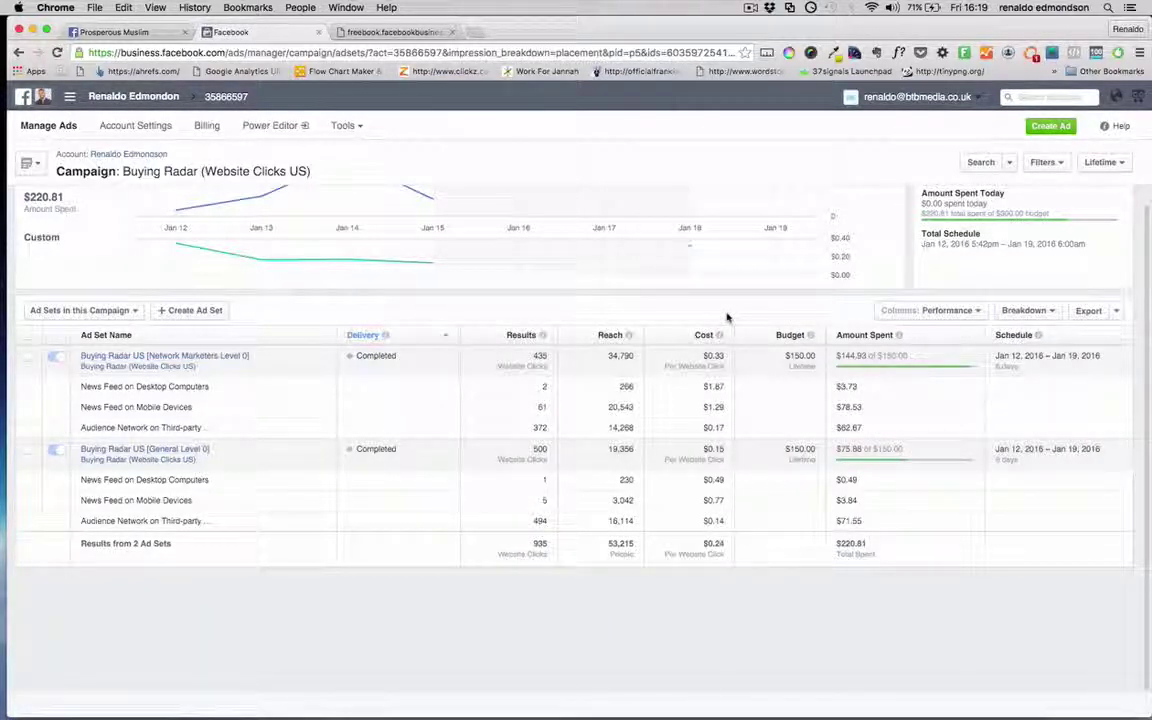
pyautogui.click(1026, 310)
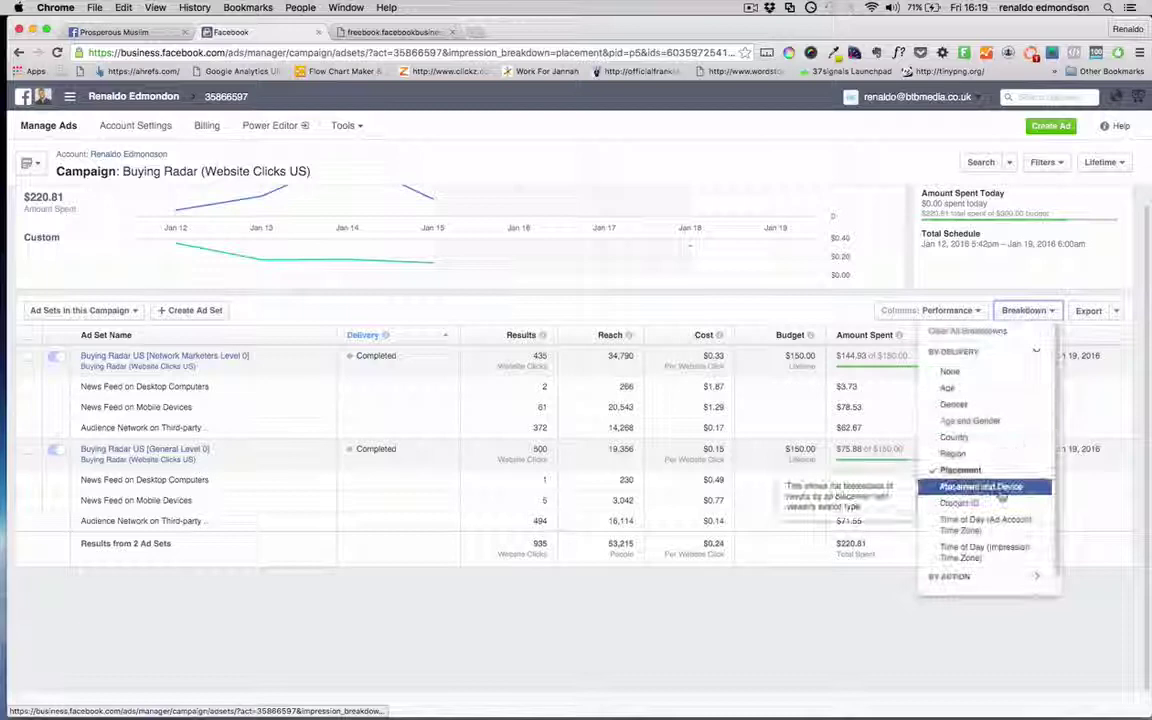
pyautogui.click(975, 372)
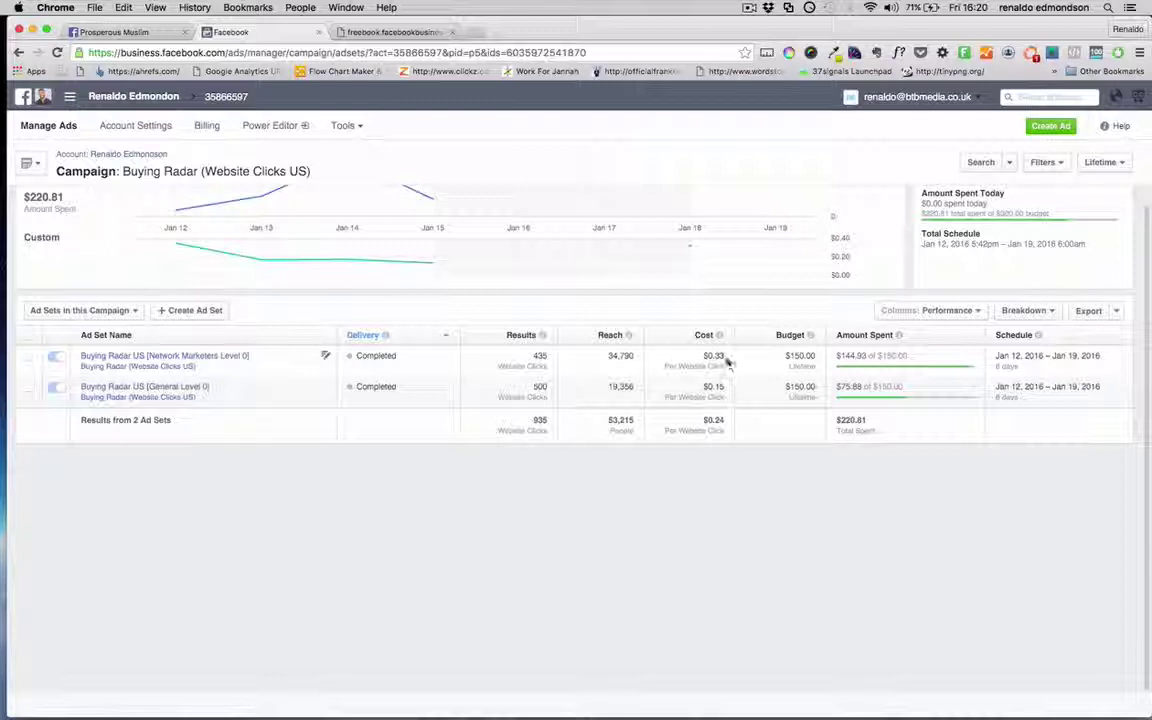
pyautogui.moveTo(725, 356); pyautogui.dragTo(703, 356)
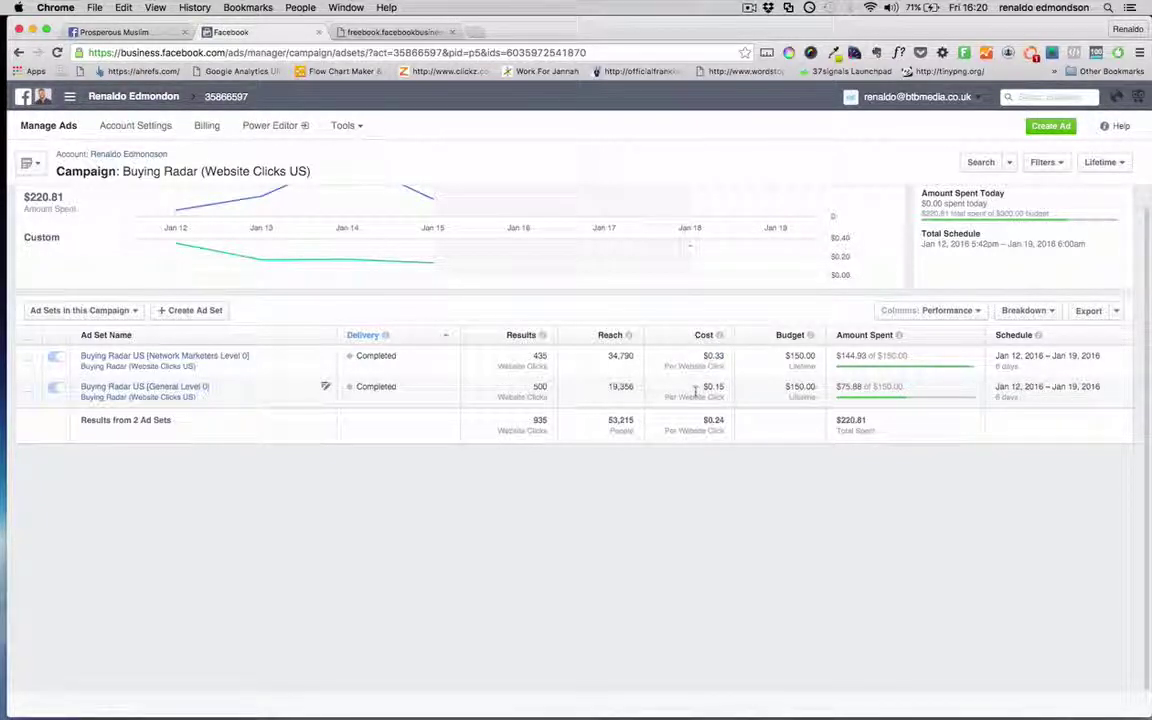
pyautogui.moveTo(695, 390); pyautogui.dragTo(726, 388)
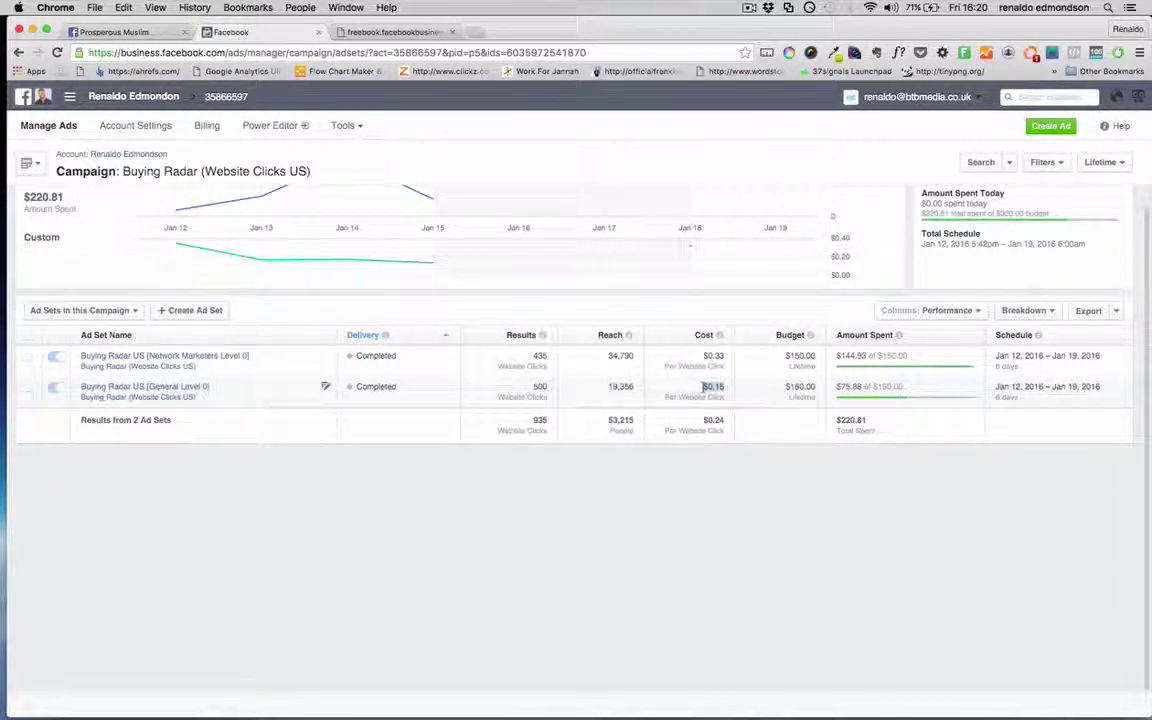
pyautogui.click(246, 393)
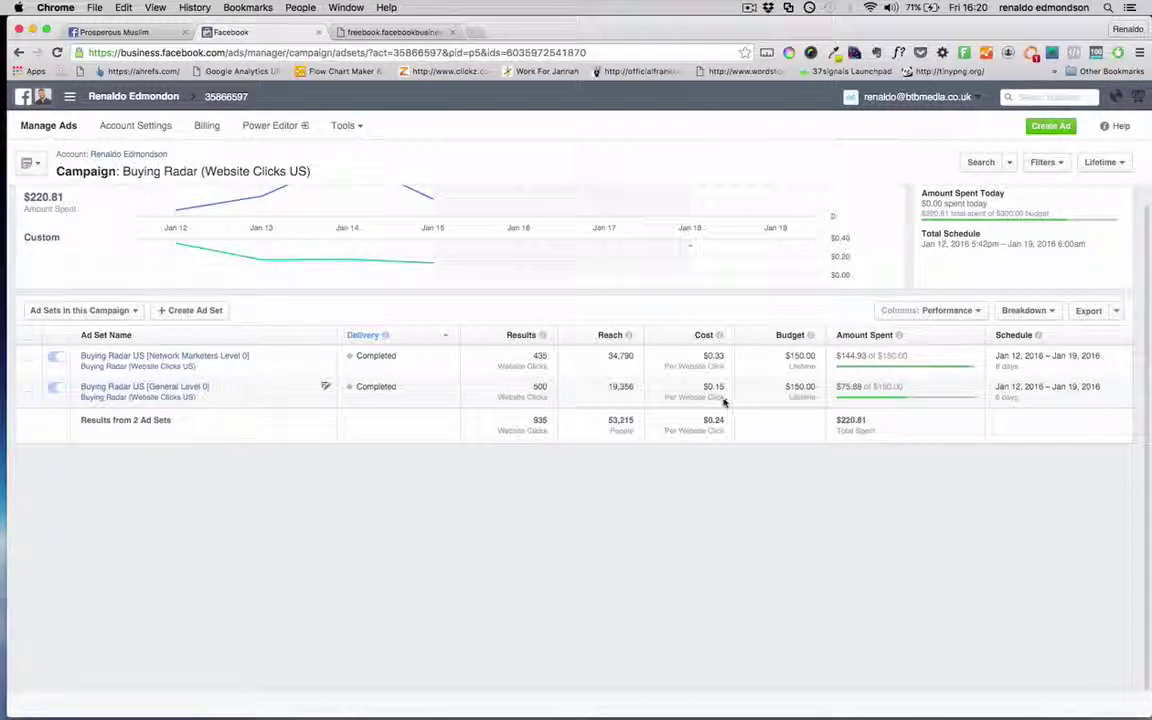
# Scroll through the Buying Radar ebook landing page, then return to the Ads Manager report
pyautogui.click(390, 33)
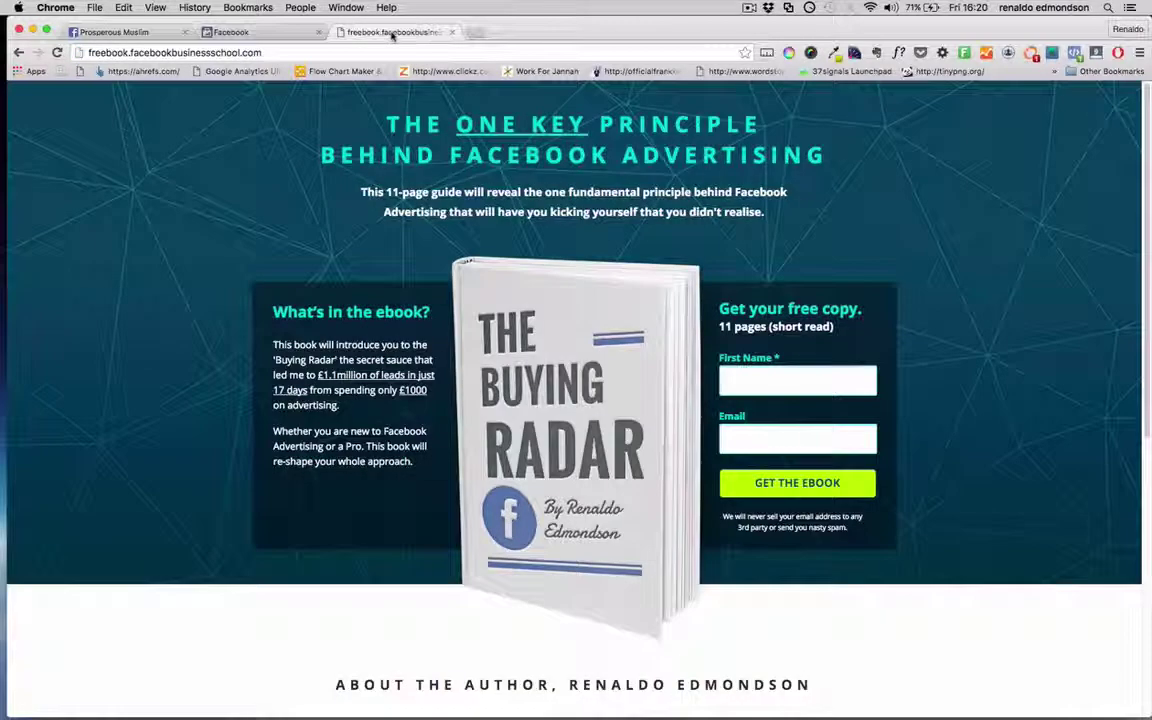
pyautogui.scroll(-5, 480, 330)
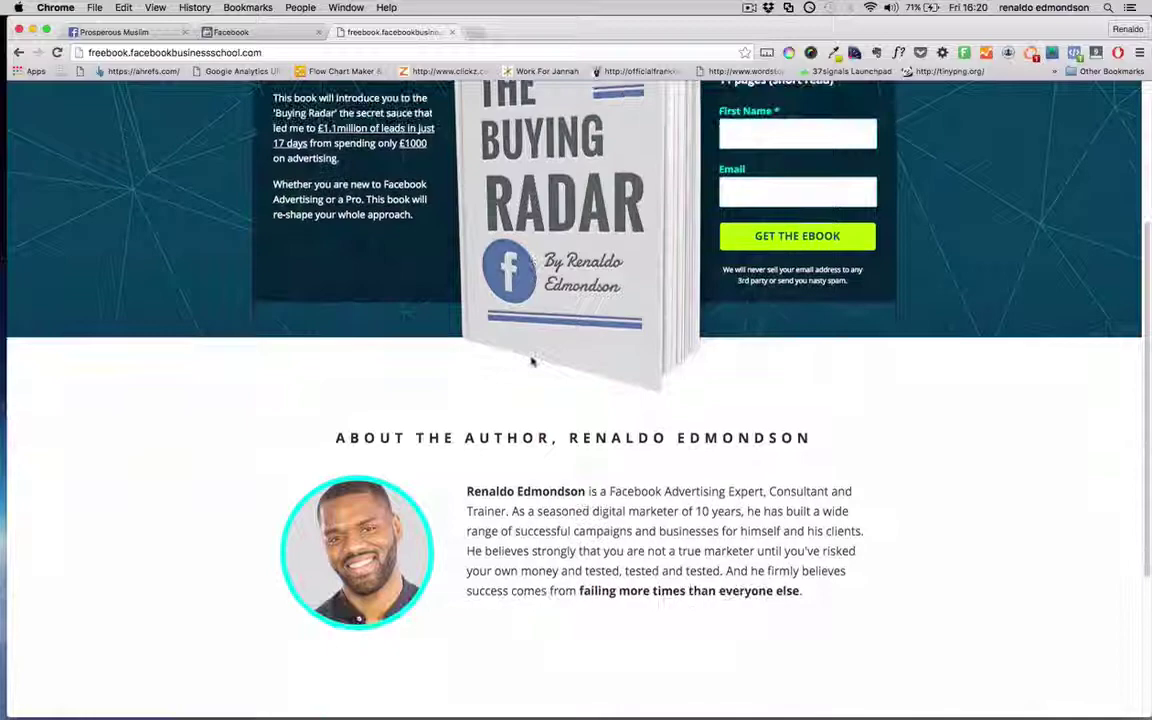
pyautogui.scroll(-4, 532, 362)
pyautogui.scroll(8, 532, 360)
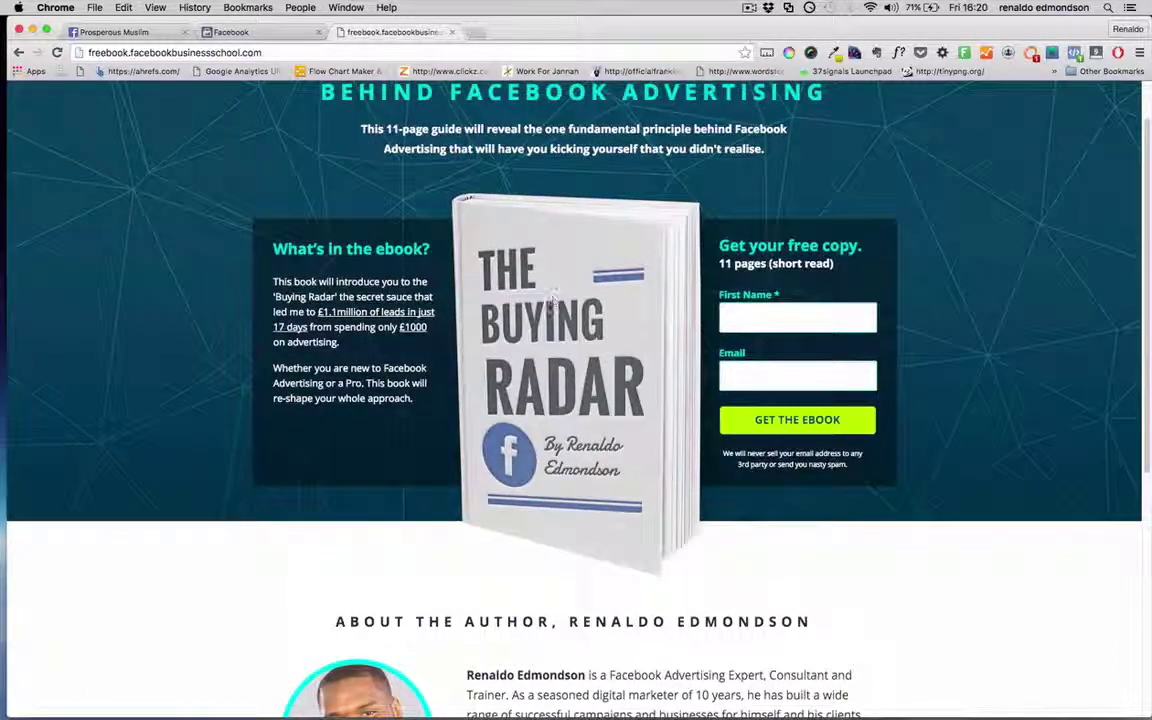
pyautogui.scroll(1, 549, 309)
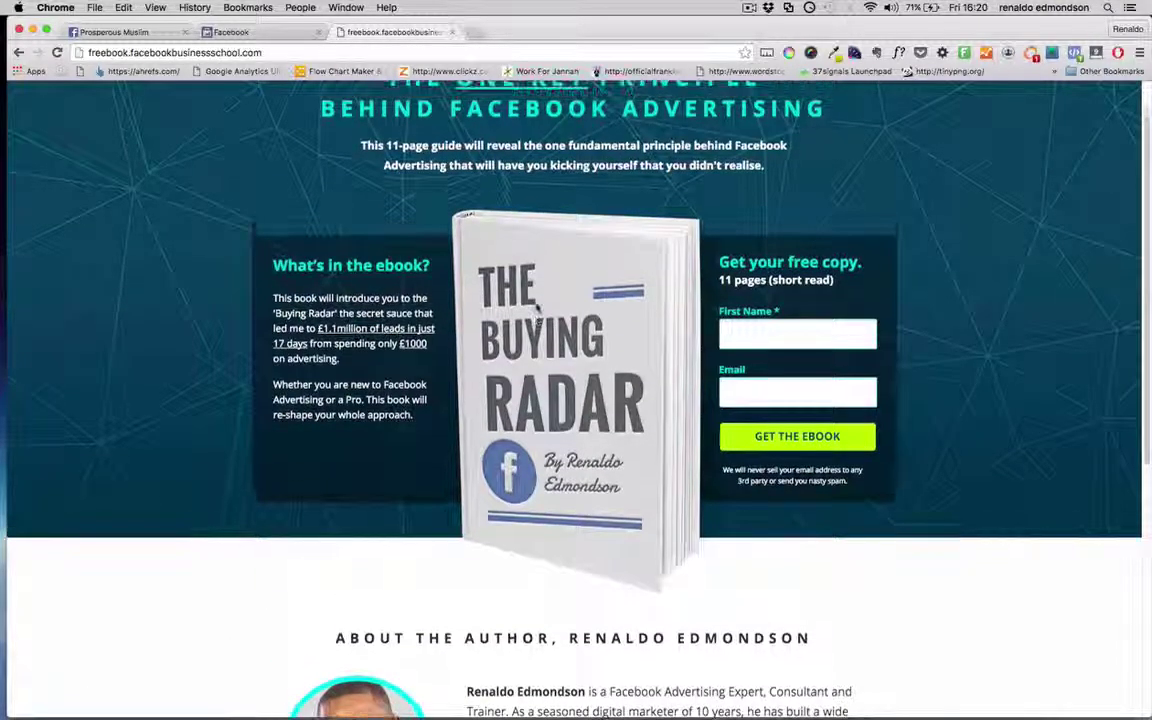
pyautogui.click(245, 32)
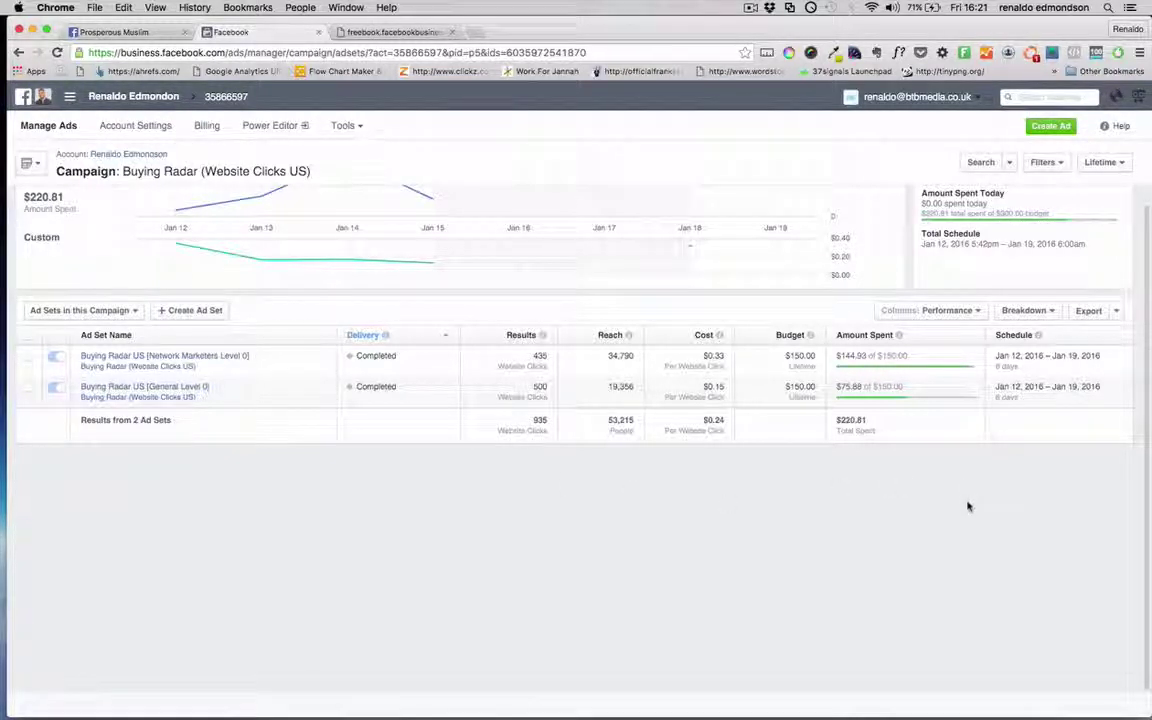
# Apply the Age and Gender breakdown under By Delivery to both Buying Radar ad sets
pyautogui.click(1050, 311)
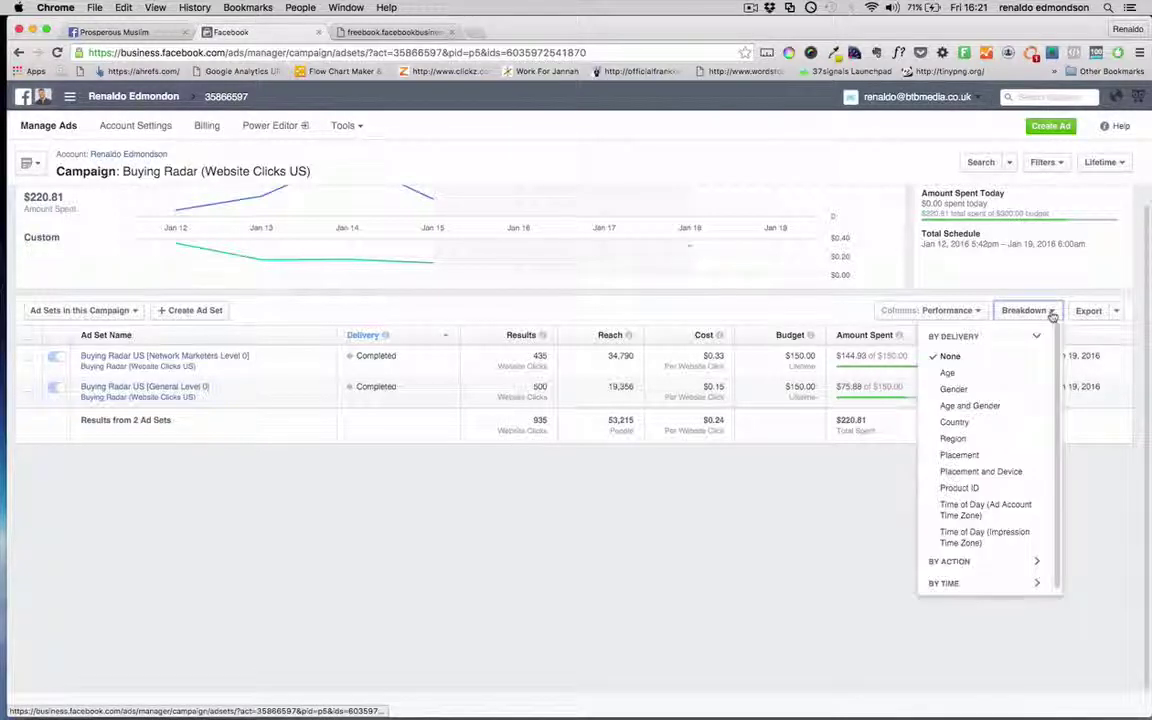
pyautogui.click(986, 406)
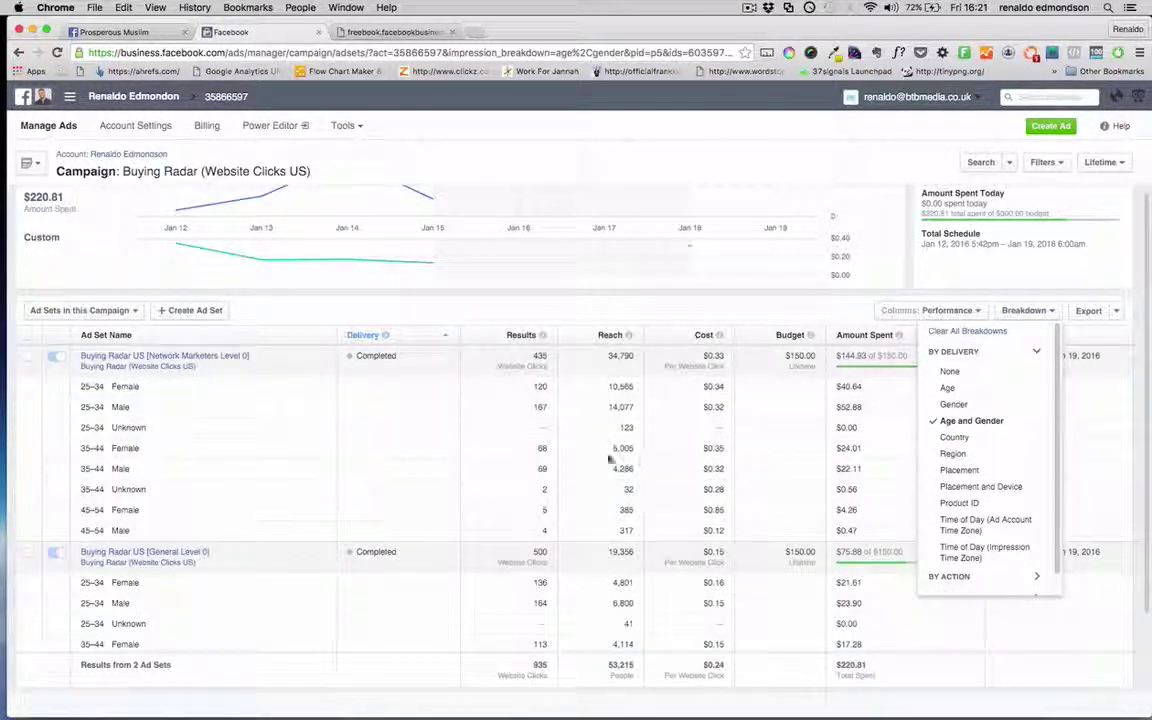
pyautogui.click(539, 400)
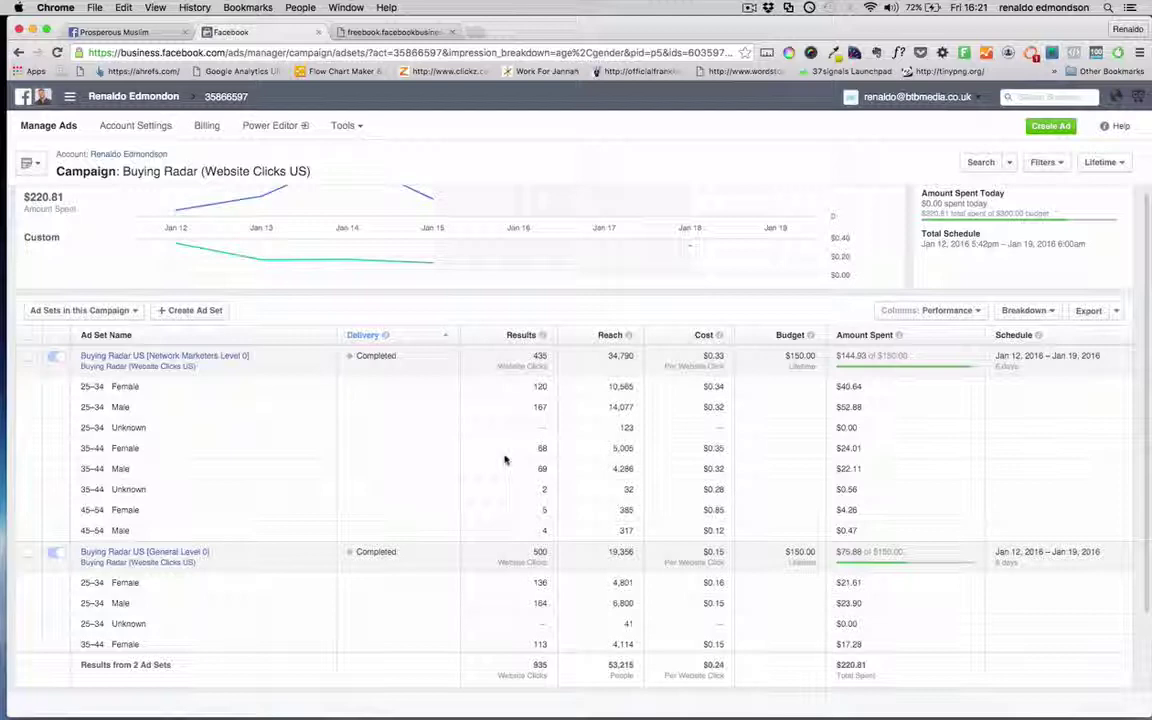
pyautogui.scroll(-1, 505, 462)
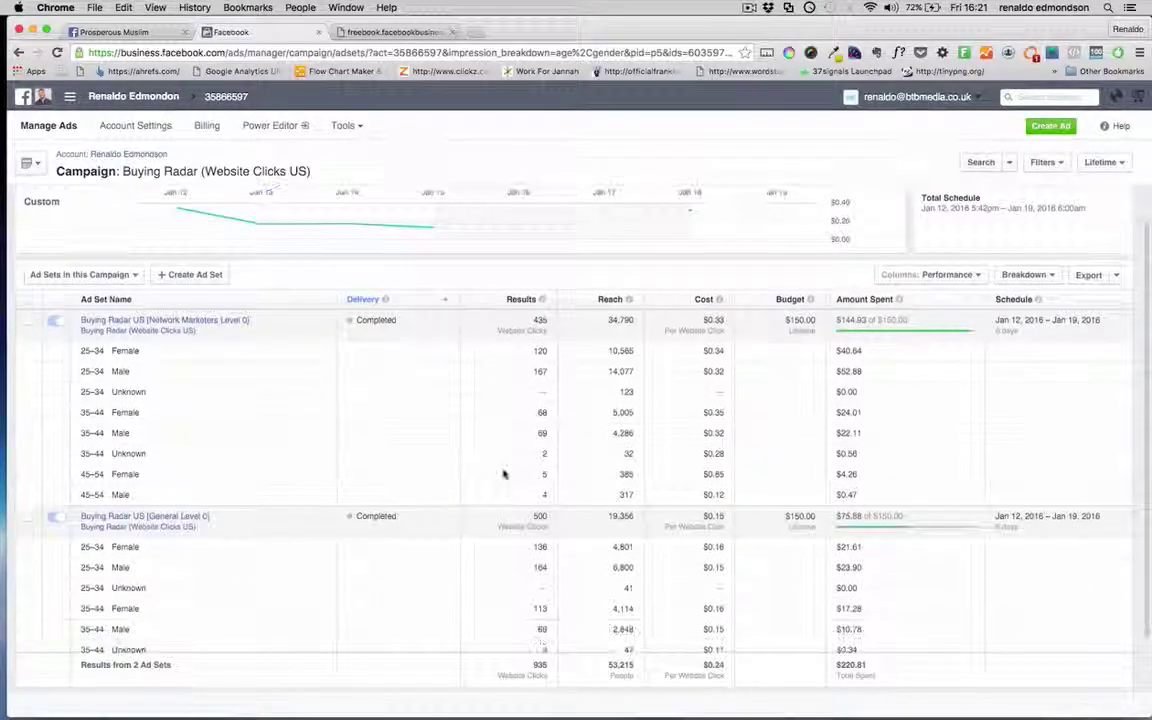
pyautogui.scroll(-2, 508, 500)
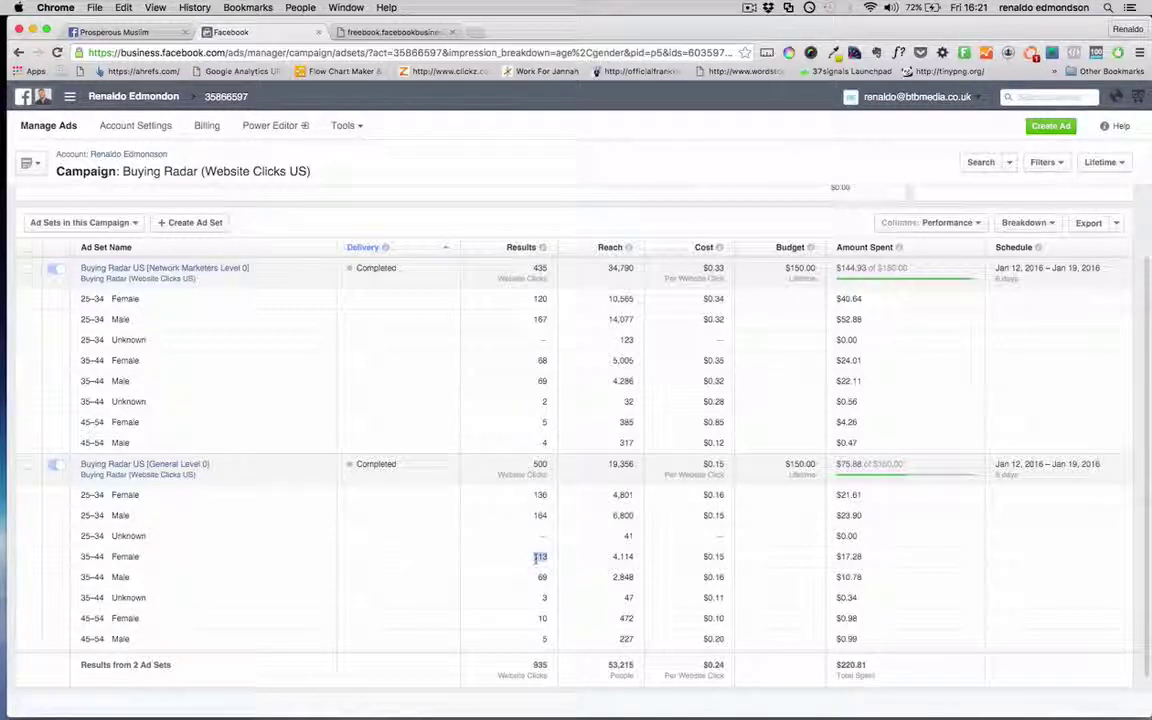
pyautogui.scroll(1, 541, 376)
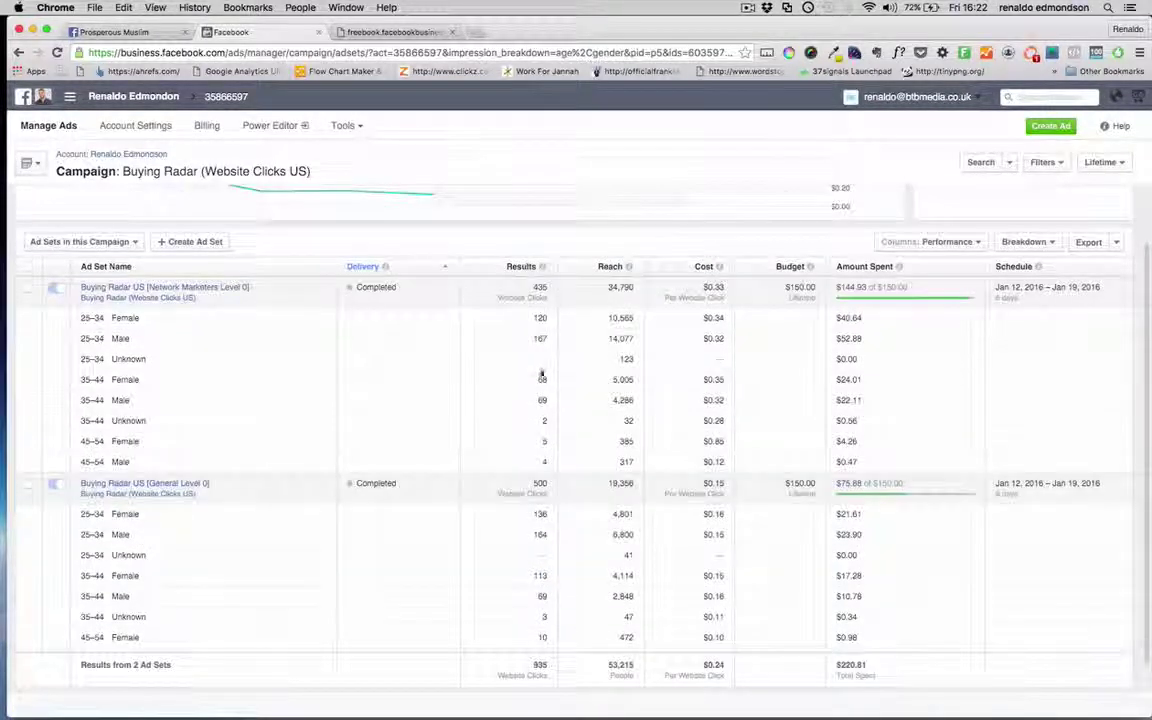
pyautogui.scroll(2, 548, 366)
pyautogui.scroll(-2, 540, 372)
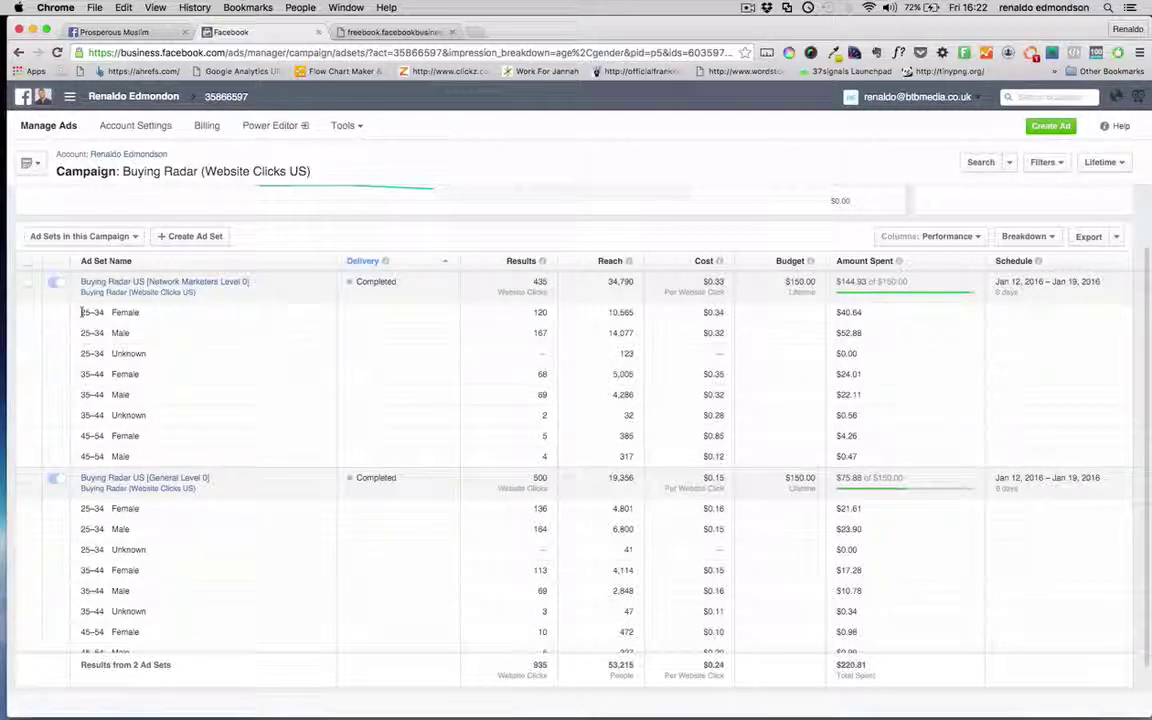
# Switch the breakdown to Region and scroll through the US region rows
pyautogui.click(1029, 244)
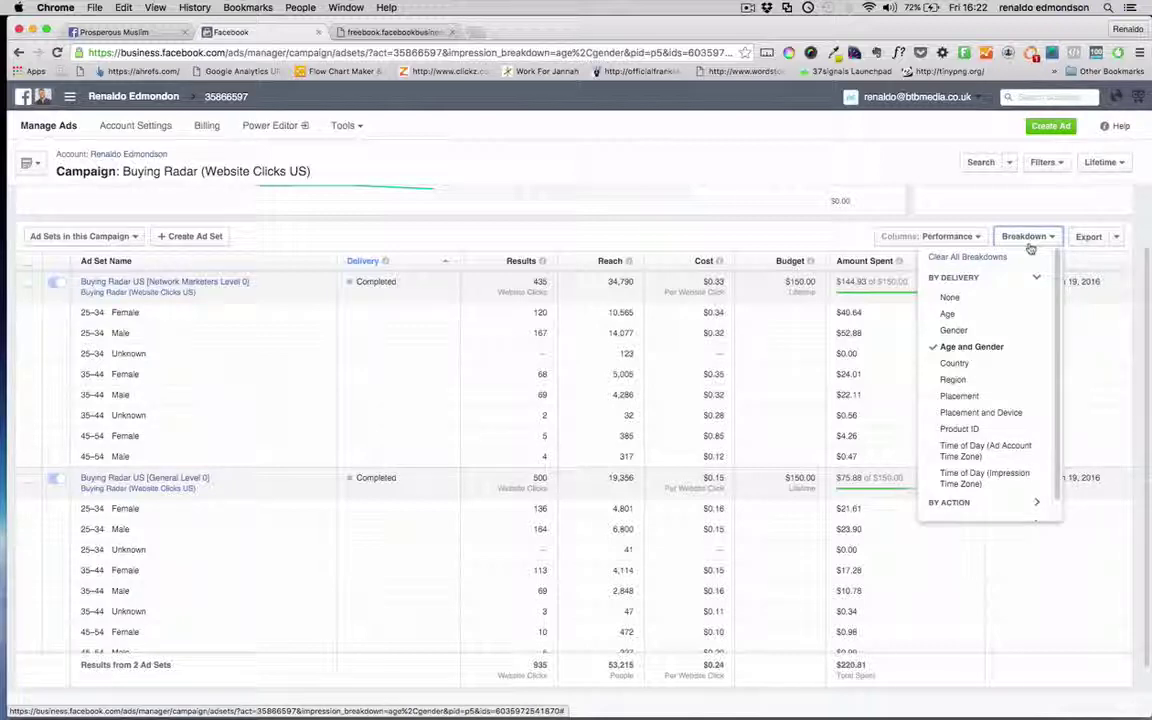
pyautogui.click(1012, 379)
pyautogui.scroll(-5, 468, 391)
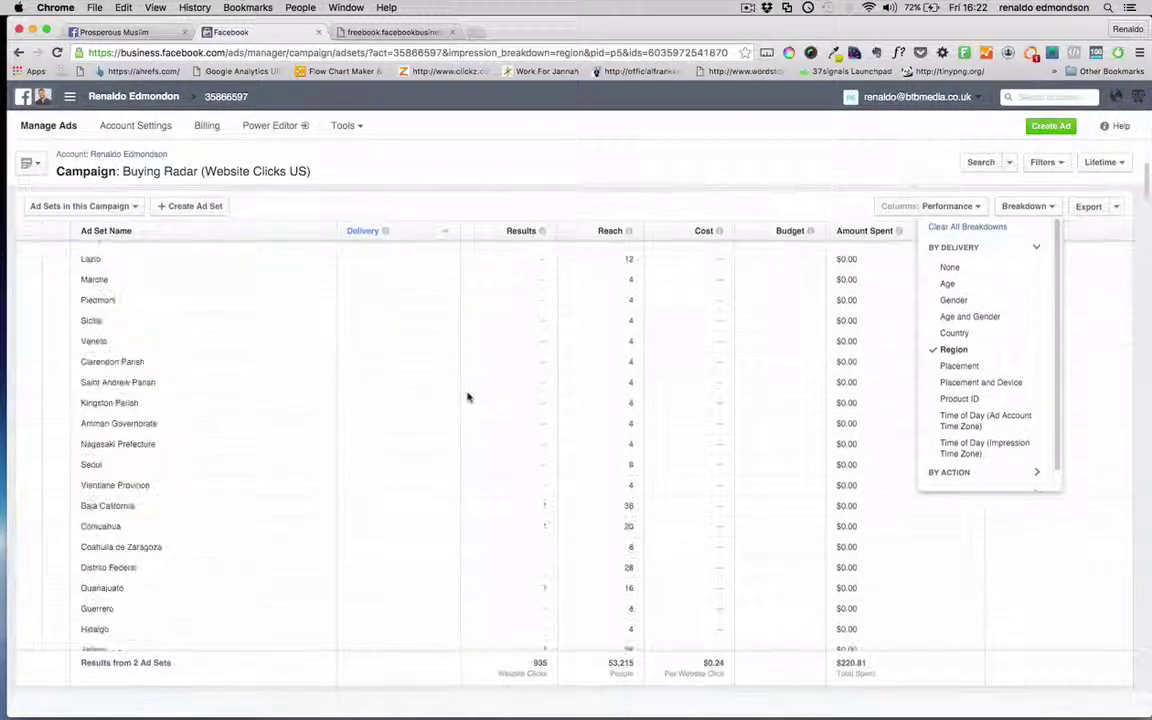
pyautogui.scroll(-20, 468, 398)
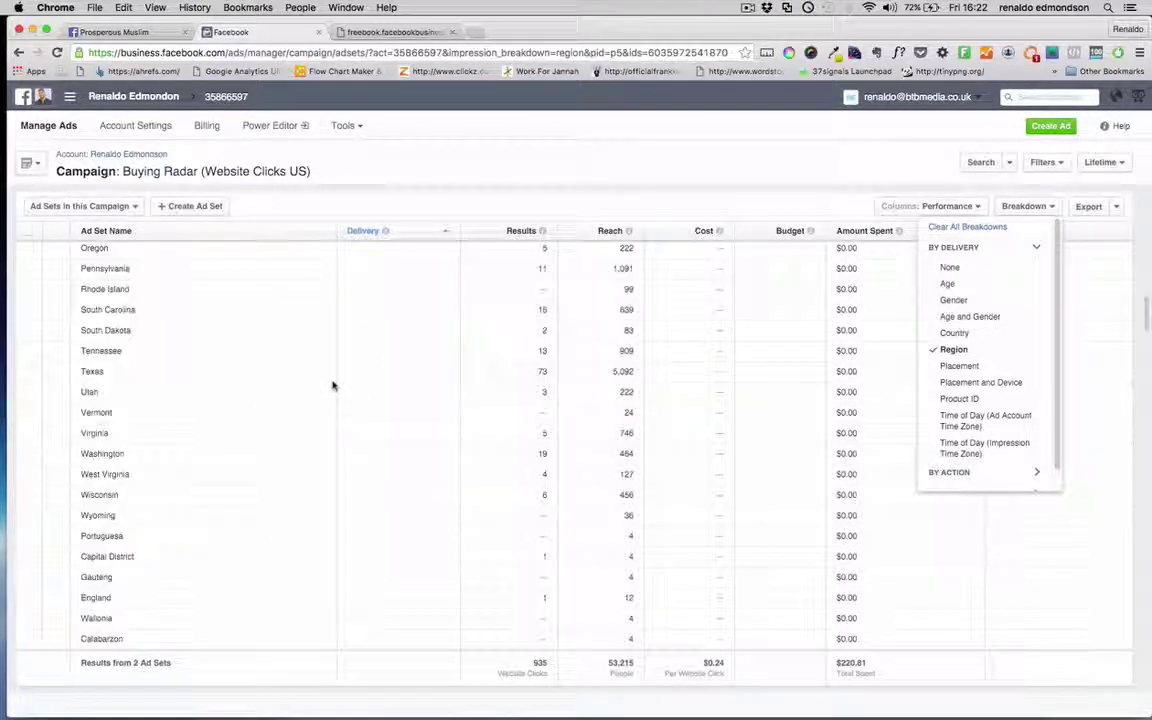
pyautogui.scroll(6, 333, 386)
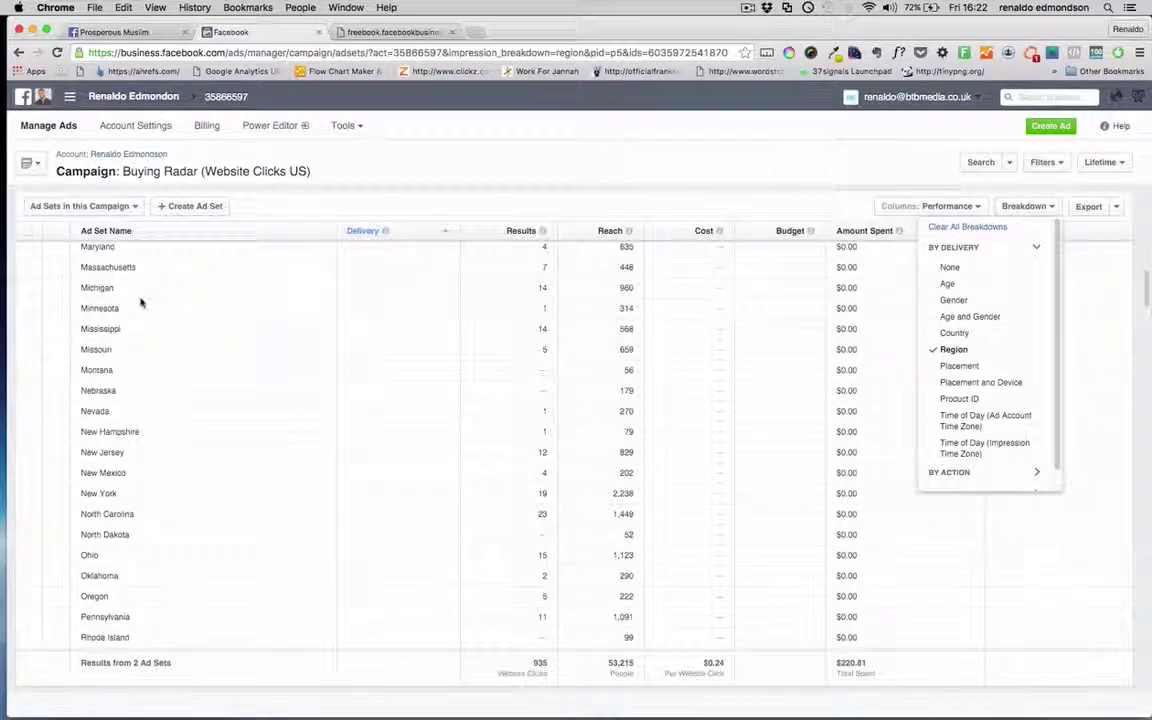
pyautogui.scroll(5, 175, 300)
pyautogui.scroll(1, 530, 292)
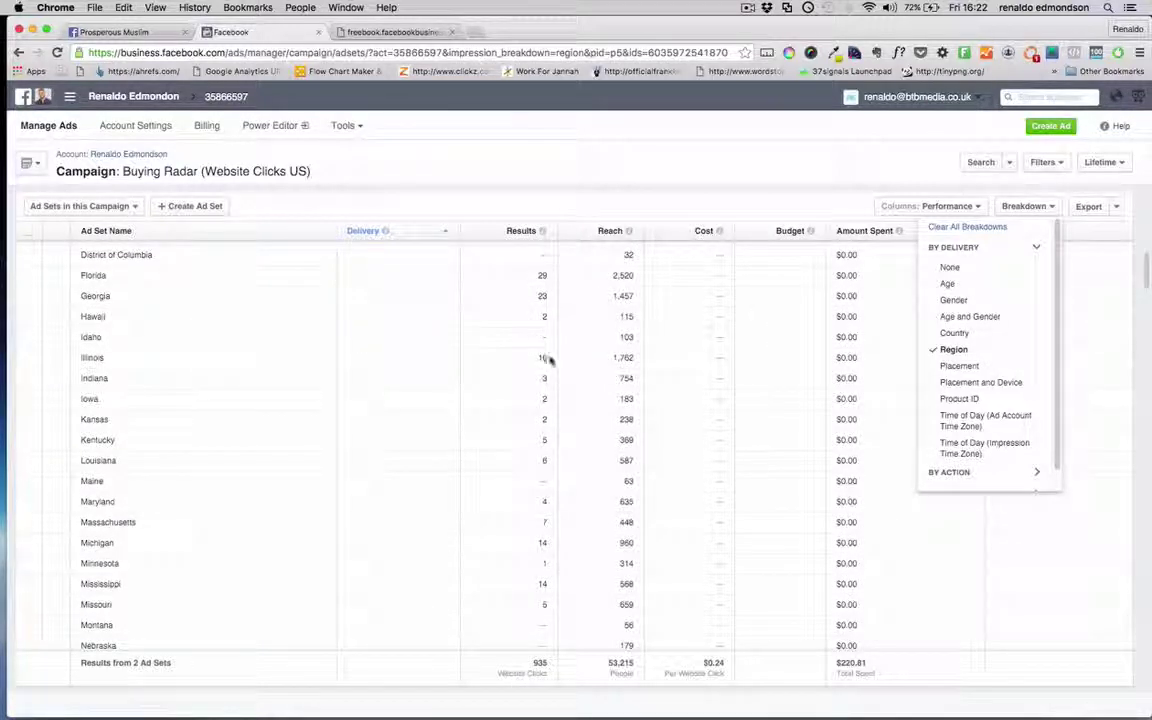
pyautogui.scroll(-2, 548, 375)
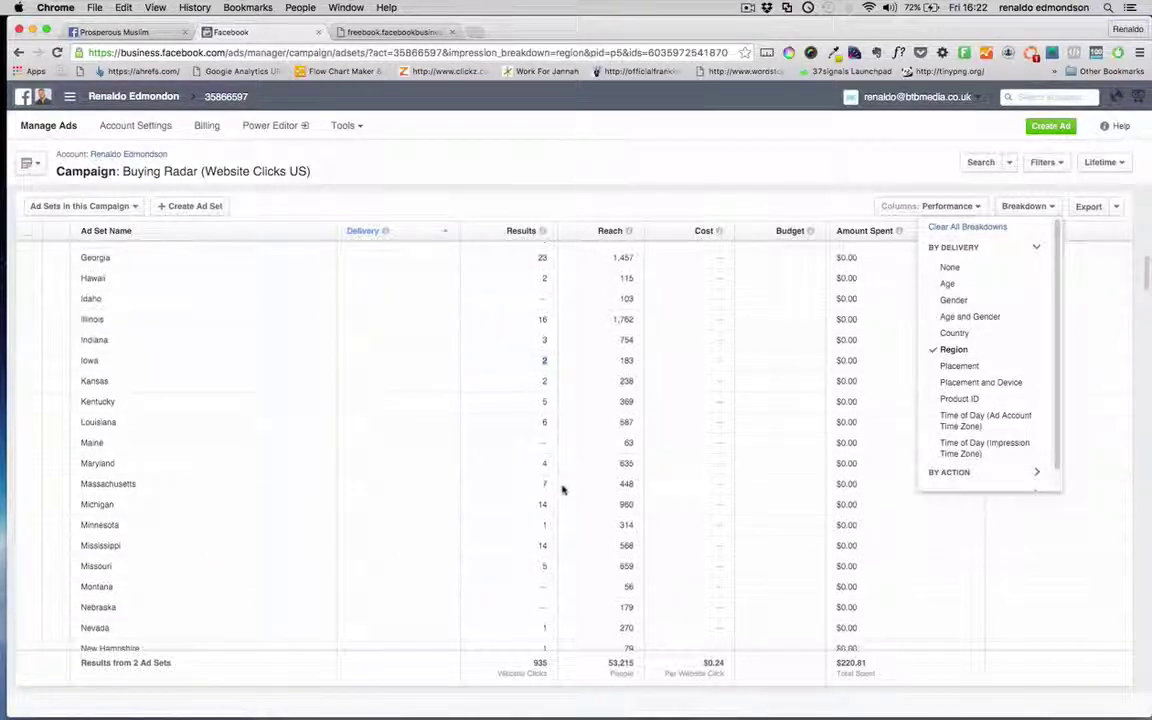
pyautogui.scroll(3, 570, 450)
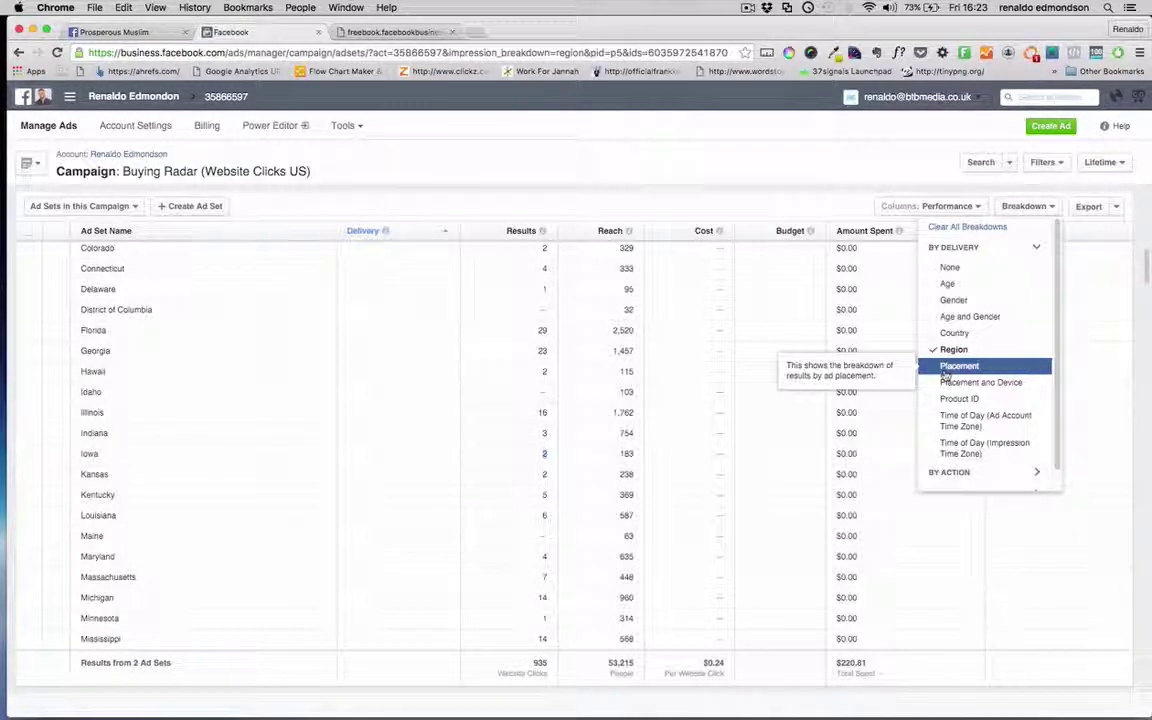
pyautogui.click(945, 370)
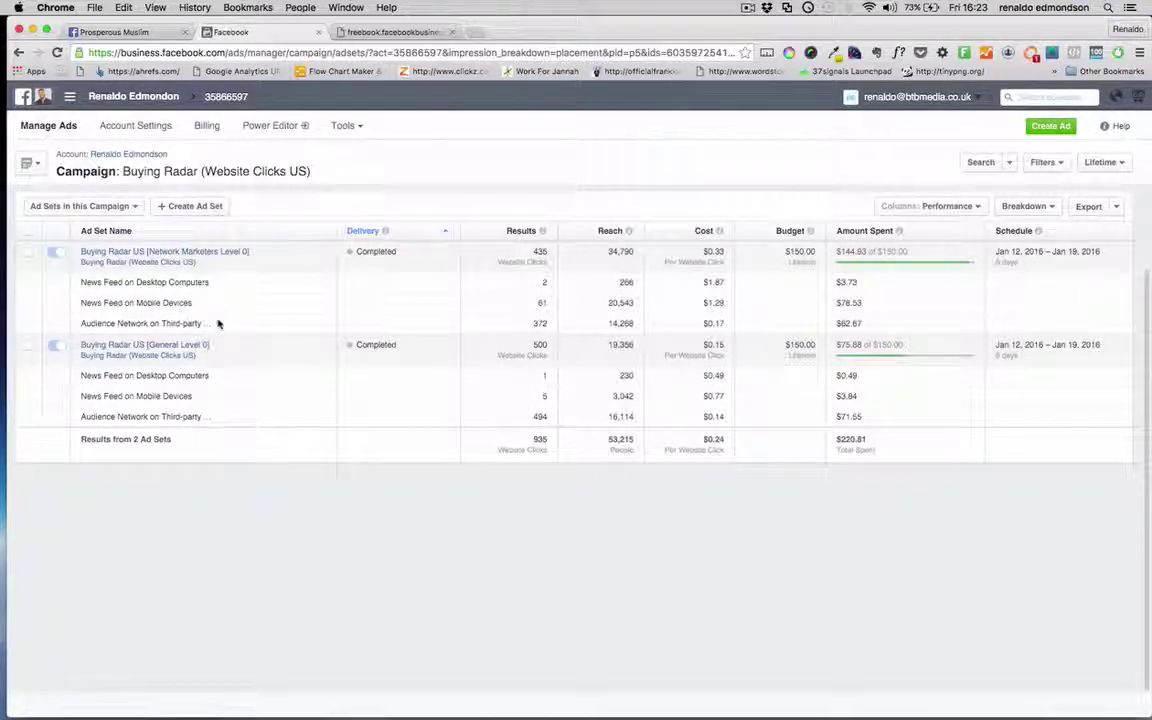
pyautogui.moveTo(80, 323); pyautogui.dragTo(200, 320)
pyautogui.click(187, 323)
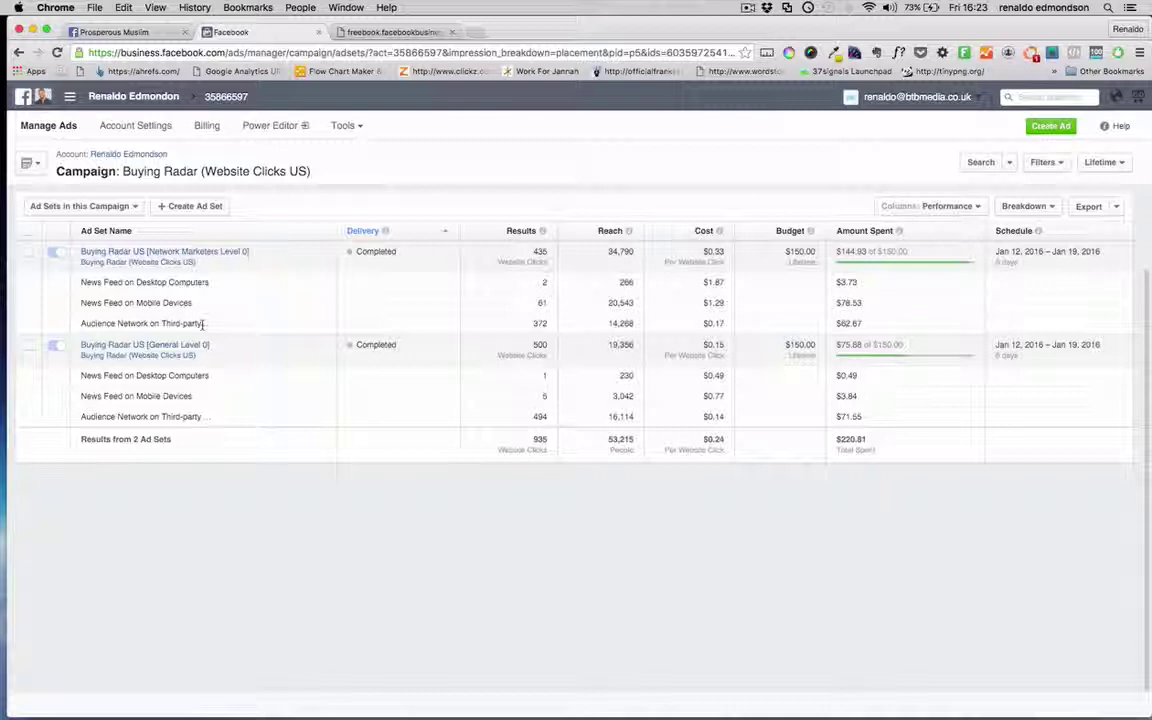
pyautogui.doubleClick(539, 323)
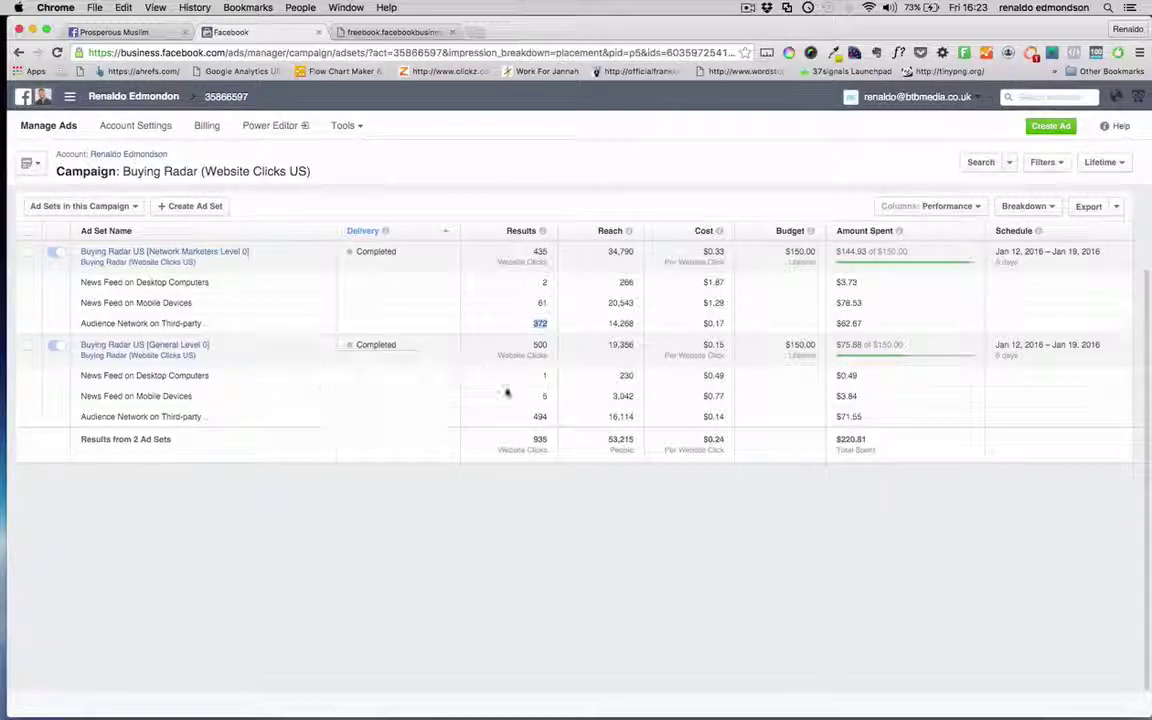
pyautogui.doubleClick(540, 416)
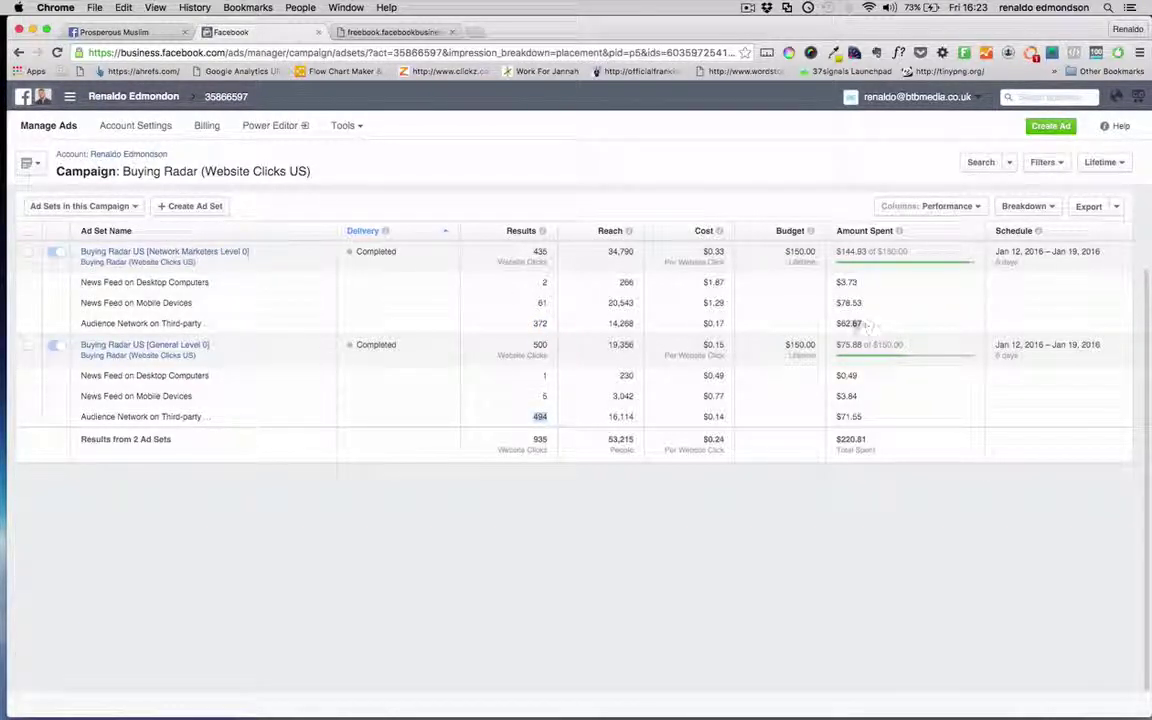
pyautogui.doubleClick(852, 323)
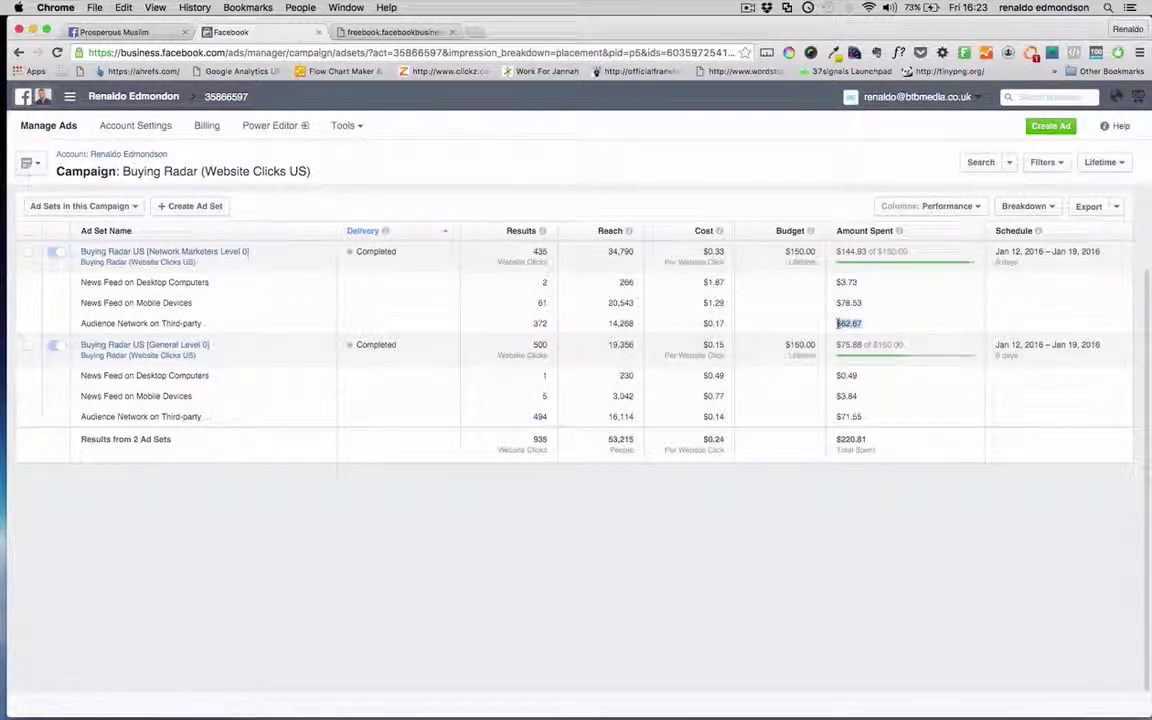
pyautogui.doubleClick(858, 417)
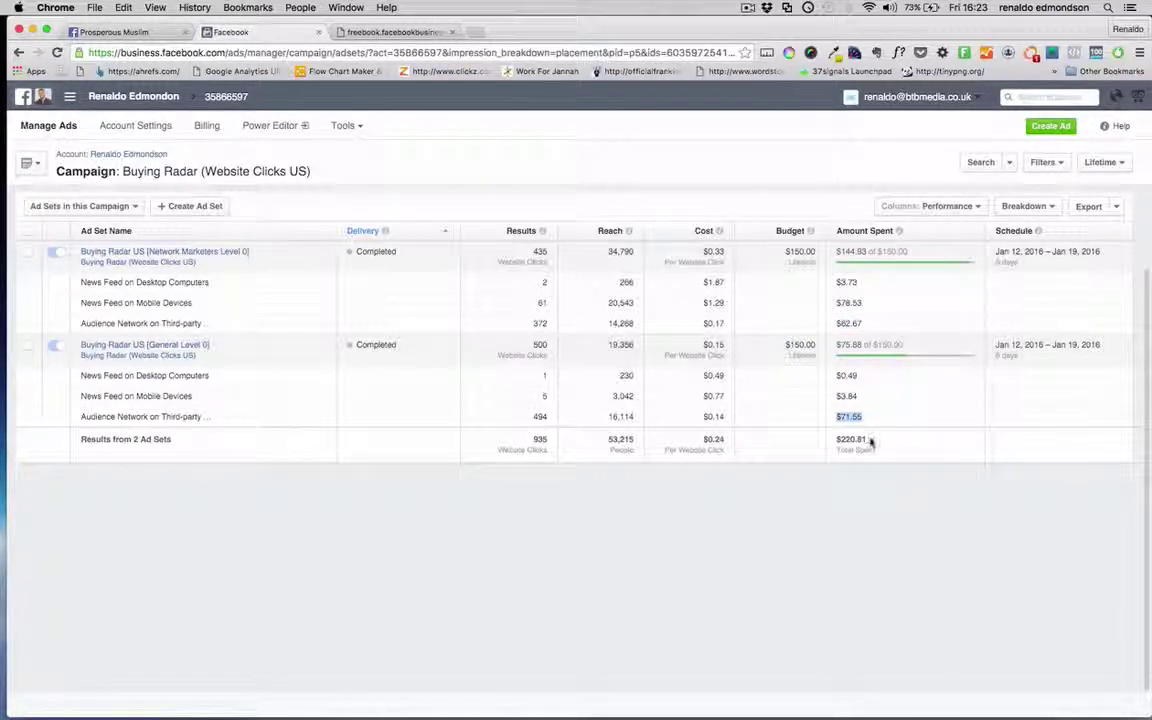
pyautogui.moveTo(870, 443); pyautogui.dragTo(837, 440)
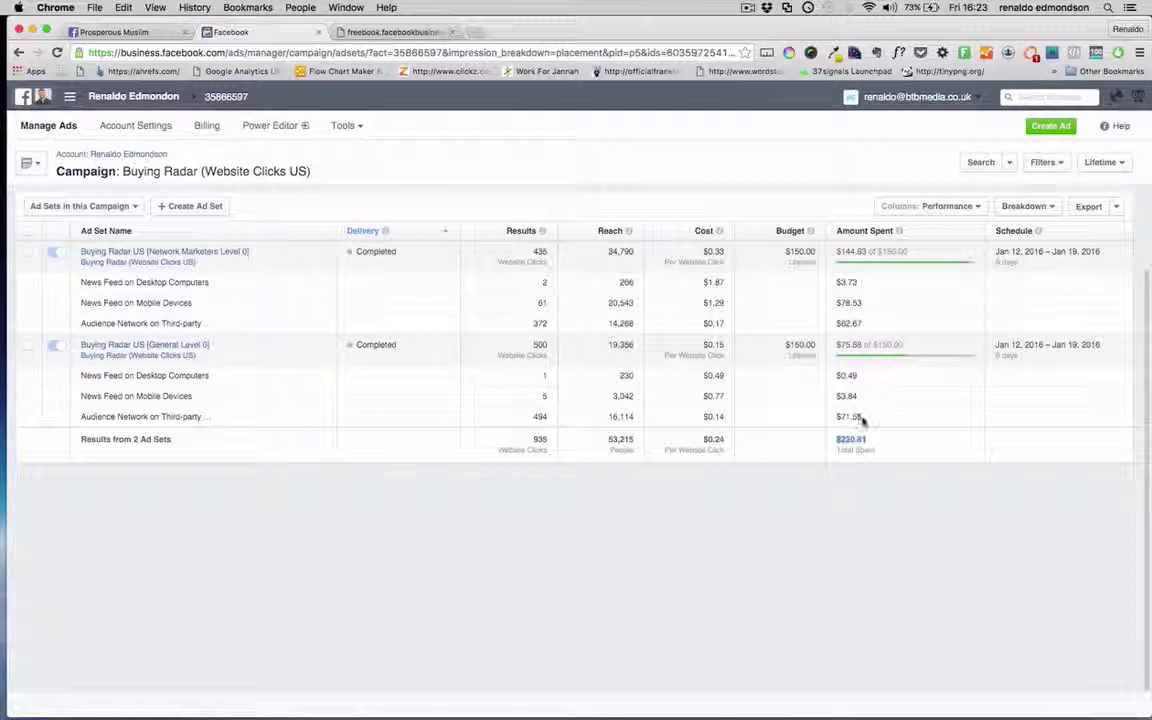
pyautogui.click(860, 420)
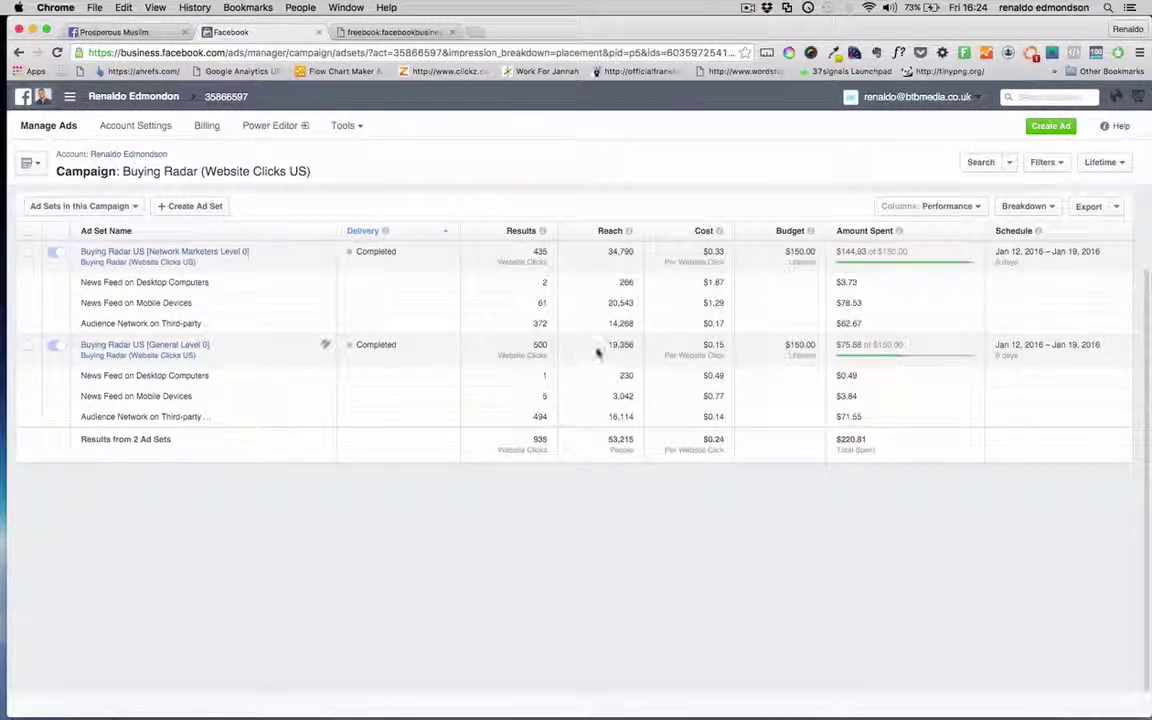
pyautogui.doubleClick(550, 325)
pyautogui.click(541, 410)
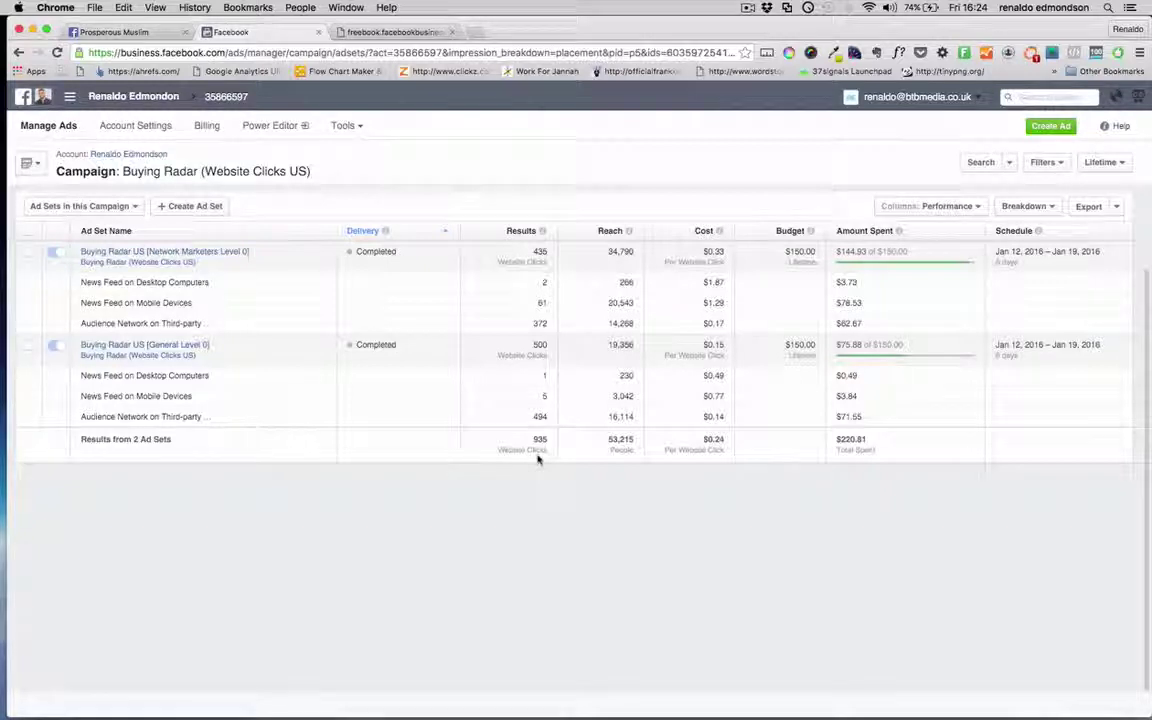
pyautogui.moveTo(505, 416); pyautogui.dragTo(897, 424)
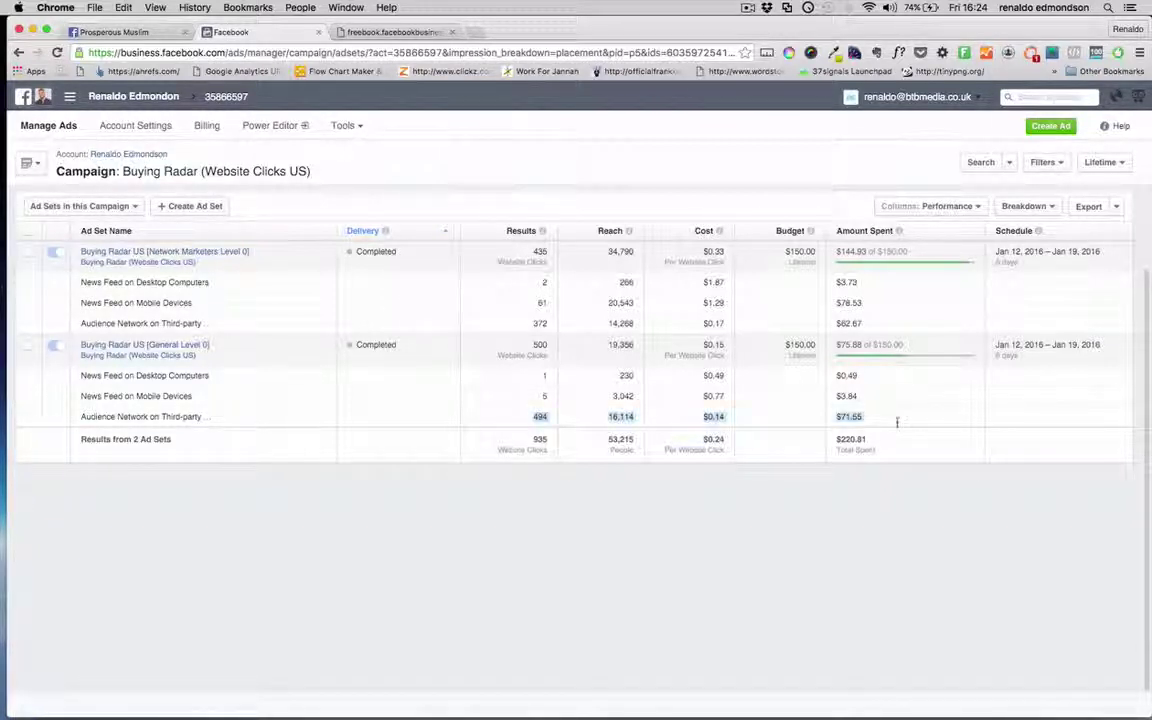
pyautogui.moveTo(530, 323); pyautogui.dragTo(886, 326)
pyautogui.click(686, 323)
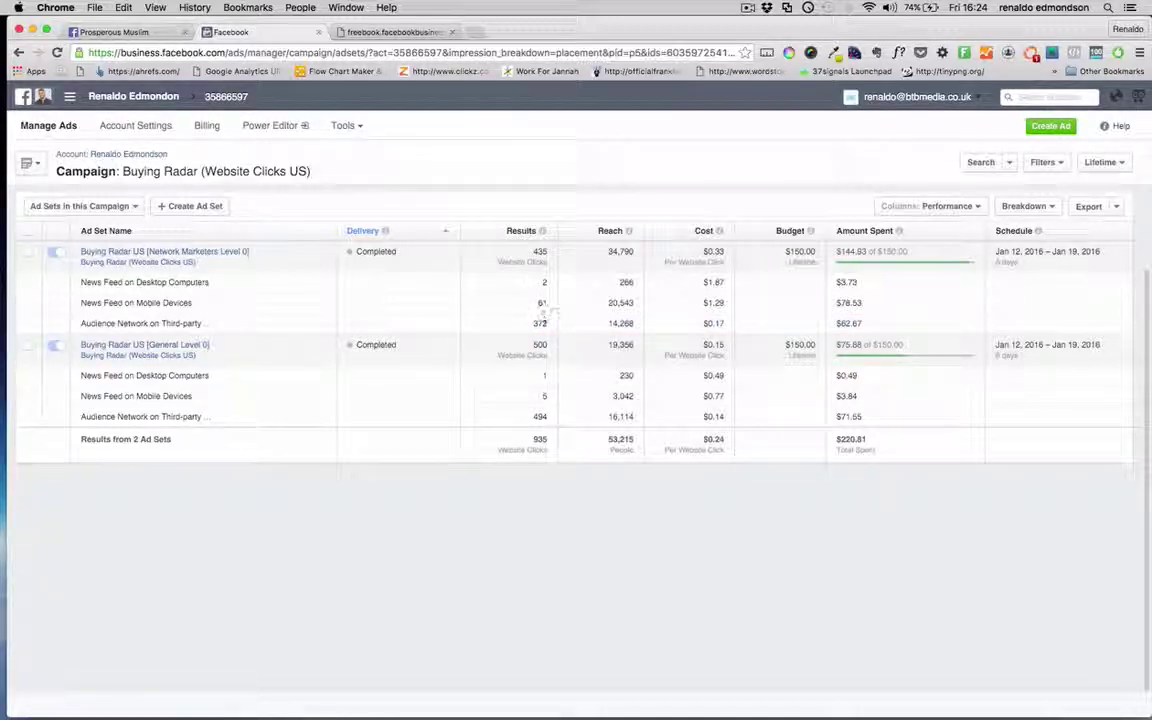
pyautogui.click(357, 32)
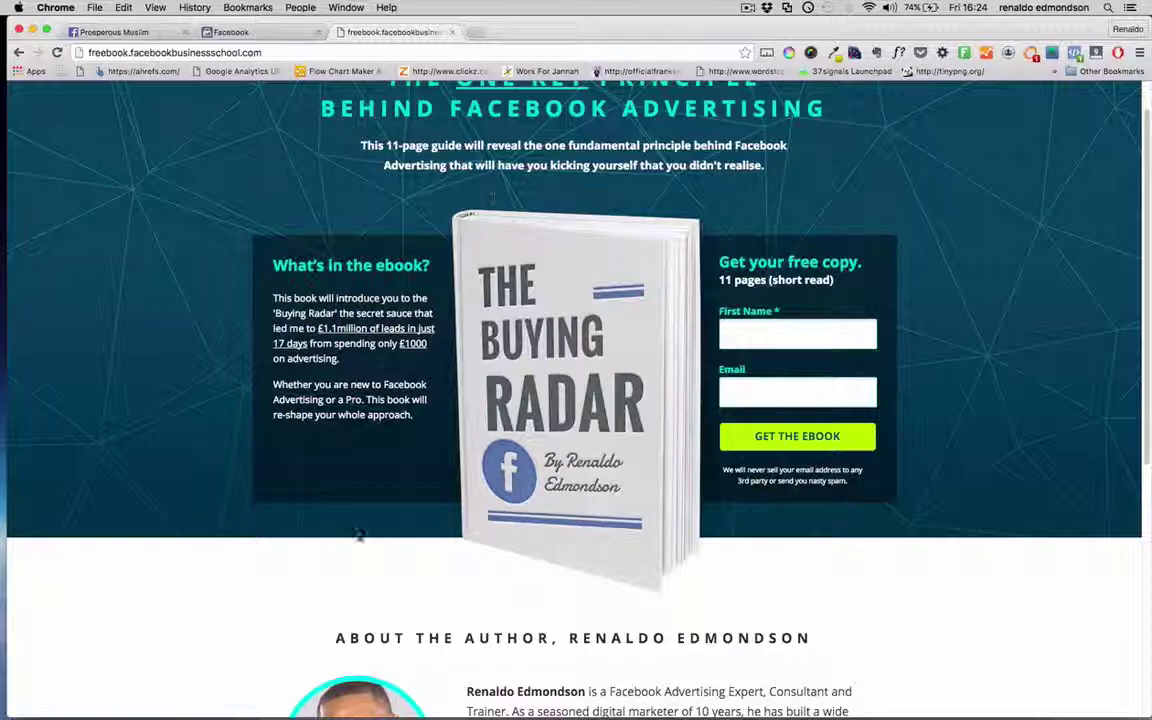
pyautogui.scroll(-9, 586, 594)
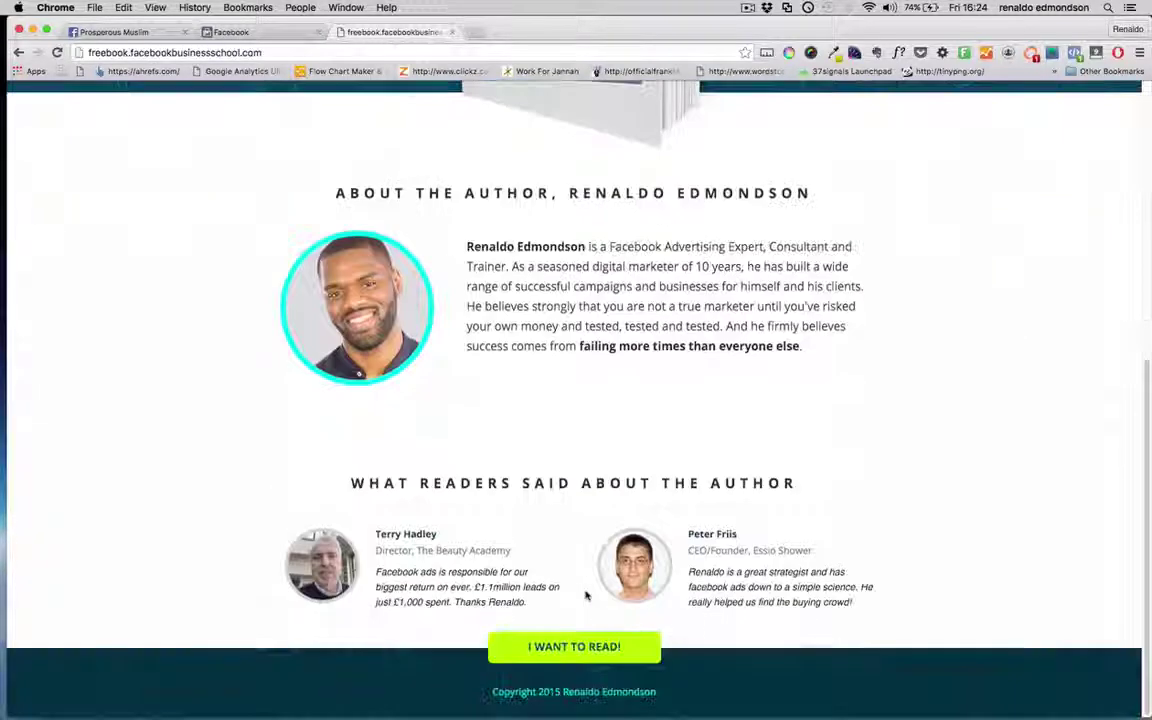
pyautogui.scroll(9, 586, 594)
pyautogui.scroll(-1, 584, 592)
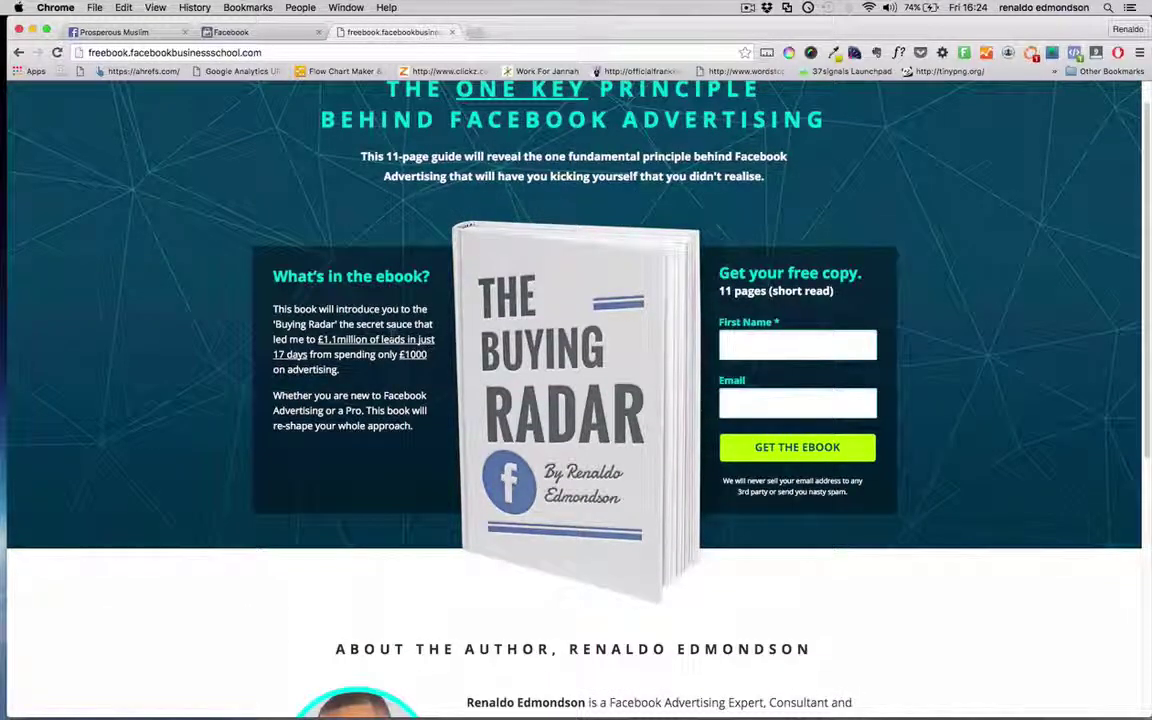
pyautogui.click(234, 32)
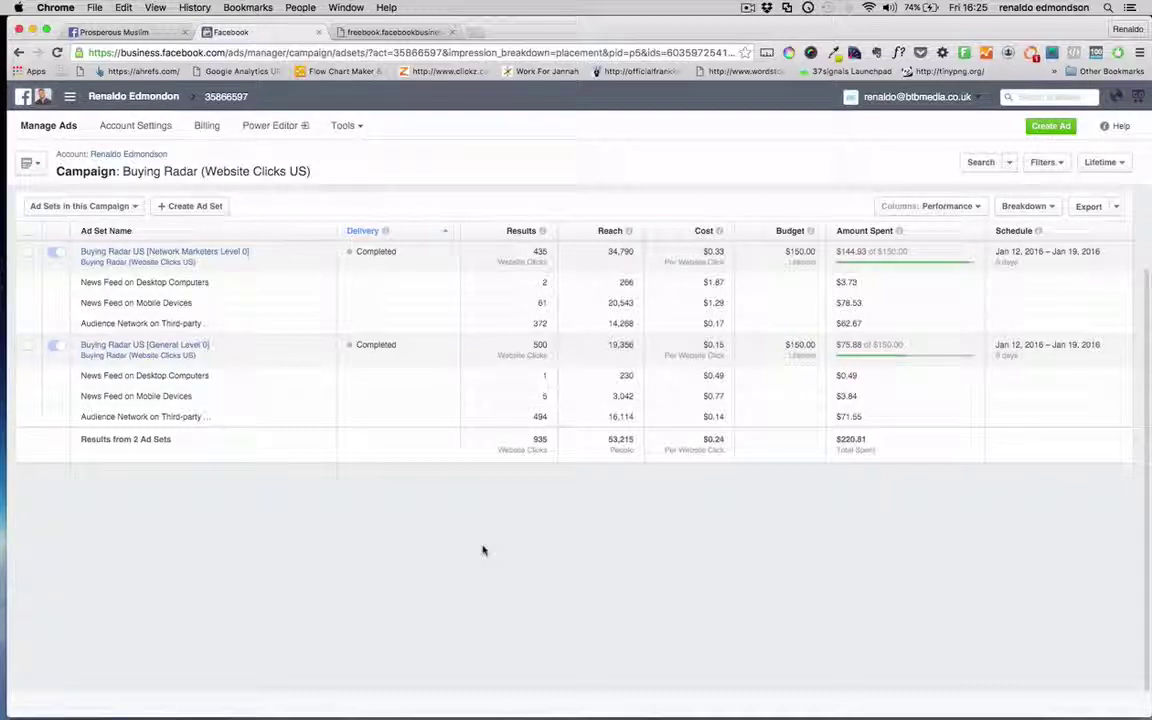
# Apply the Performance and Clicks column preset and scroll the table right to see CTR, CPC and CPM
pyautogui.click(979, 207)
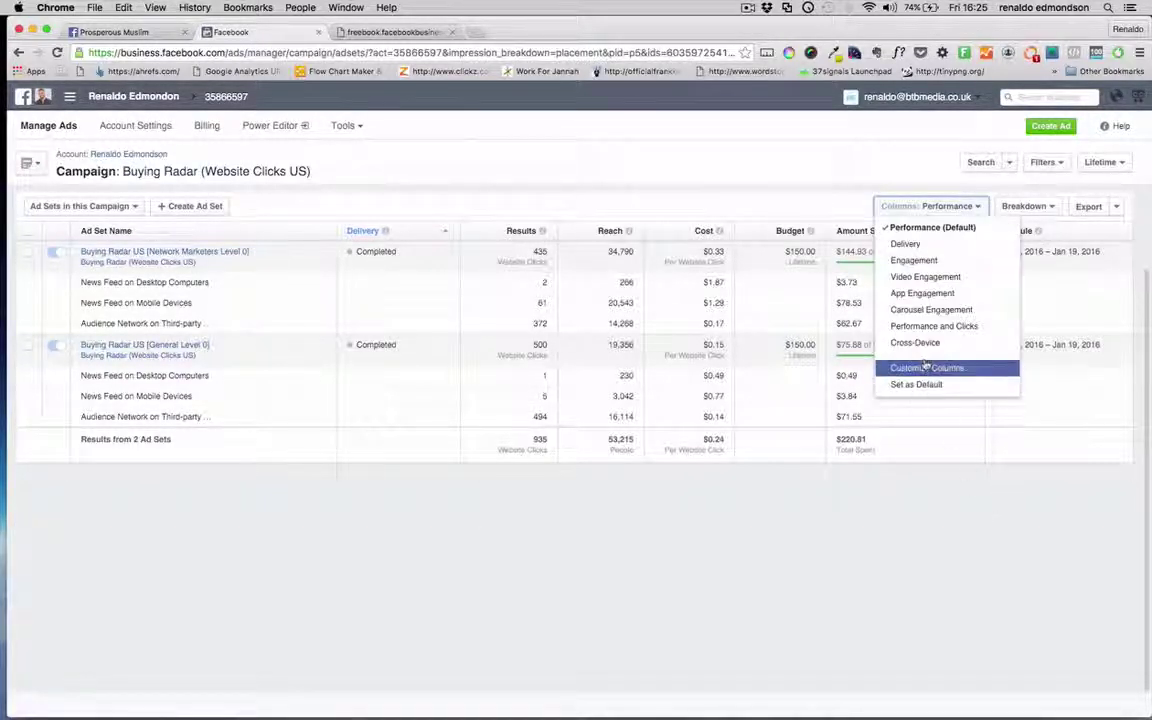
pyautogui.click(928, 328)
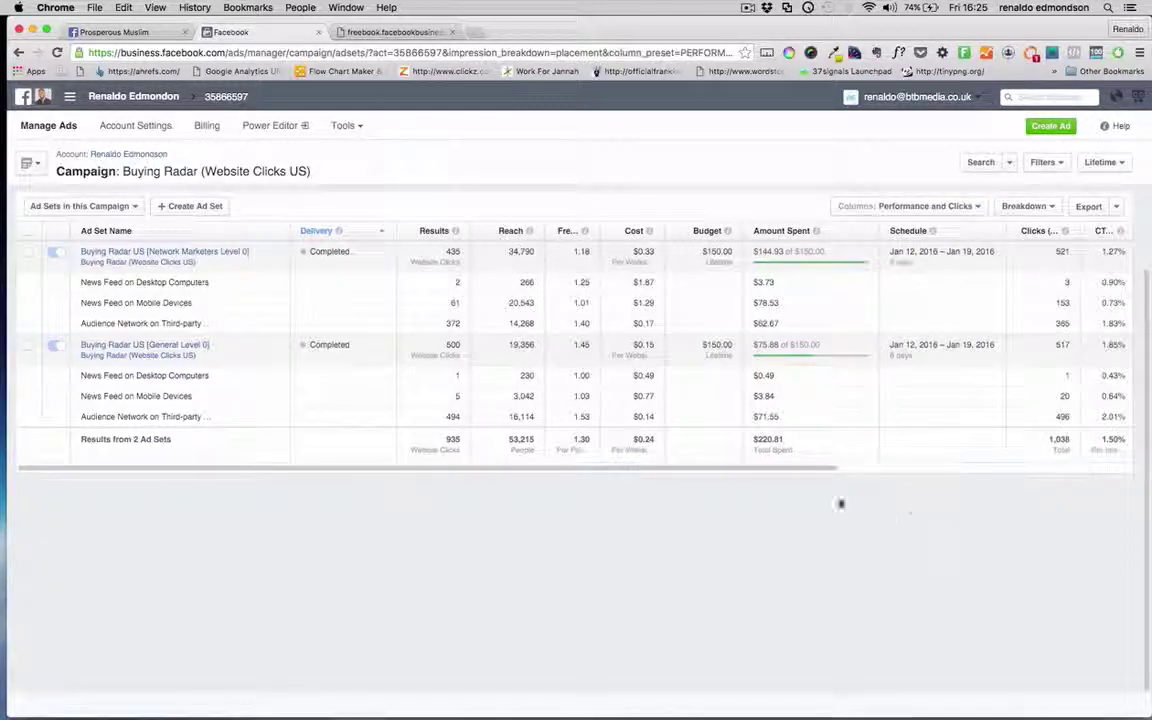
pyautogui.moveTo(760, 467); pyautogui.dragTo(1060, 452)
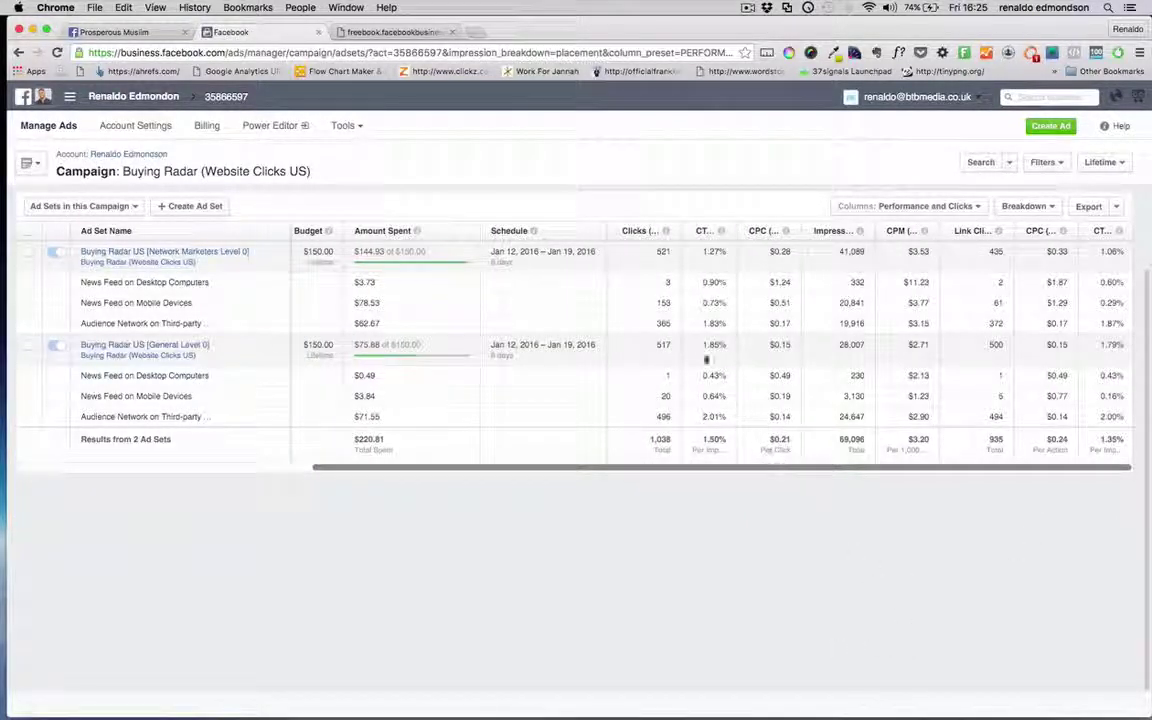
pyautogui.doubleClick(662, 252)
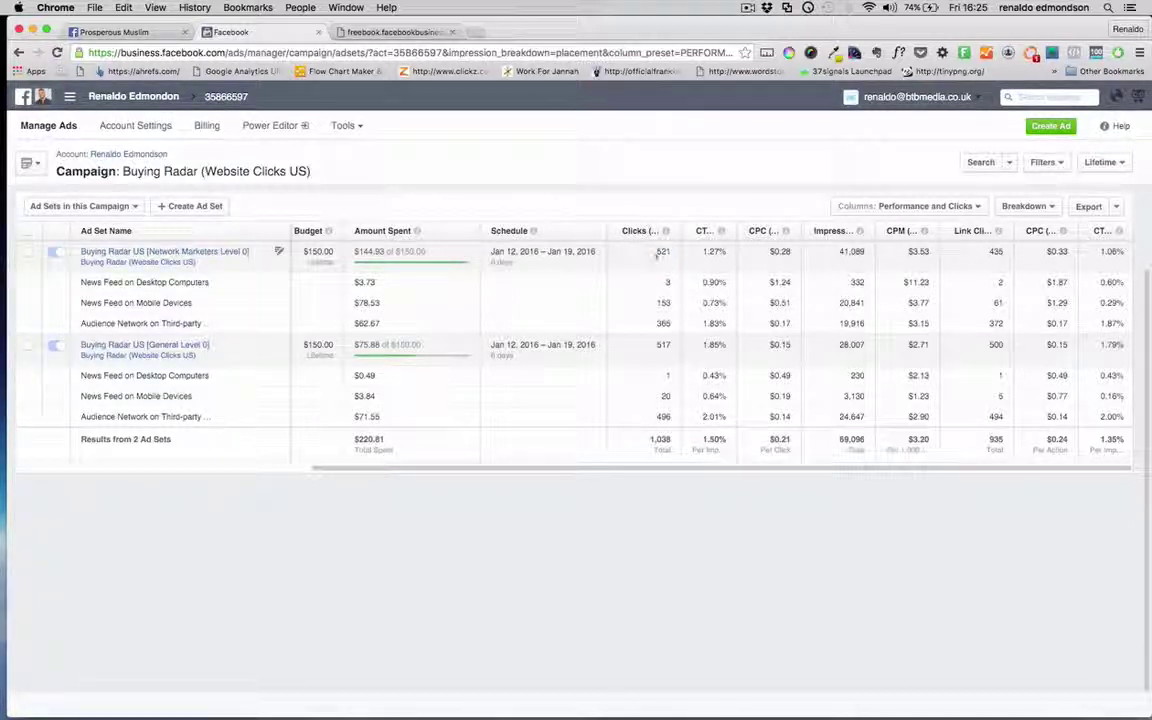
pyautogui.click(661, 254)
pyautogui.doubleClick(995, 252)
pyautogui.click(985, 264)
pyautogui.doubleClick(995, 251)
pyautogui.doubleClick(1057, 251)
pyautogui.doubleClick(1116, 252)
pyautogui.doubleClick(918, 251)
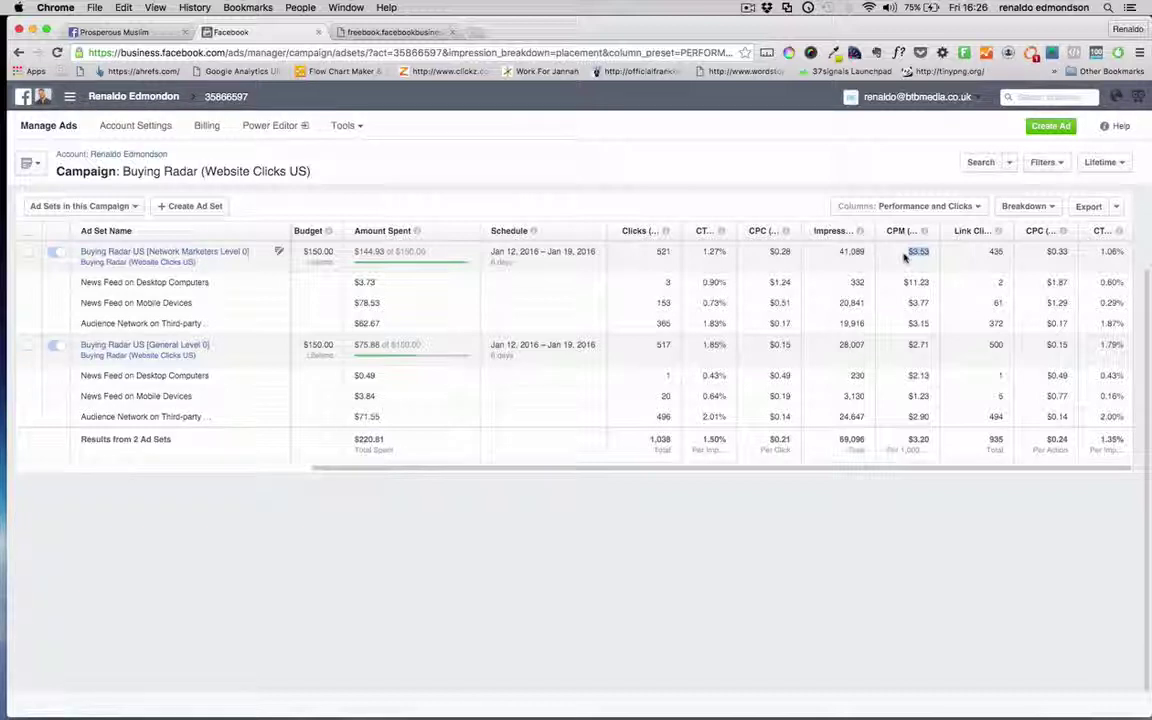
pyautogui.click(918, 257)
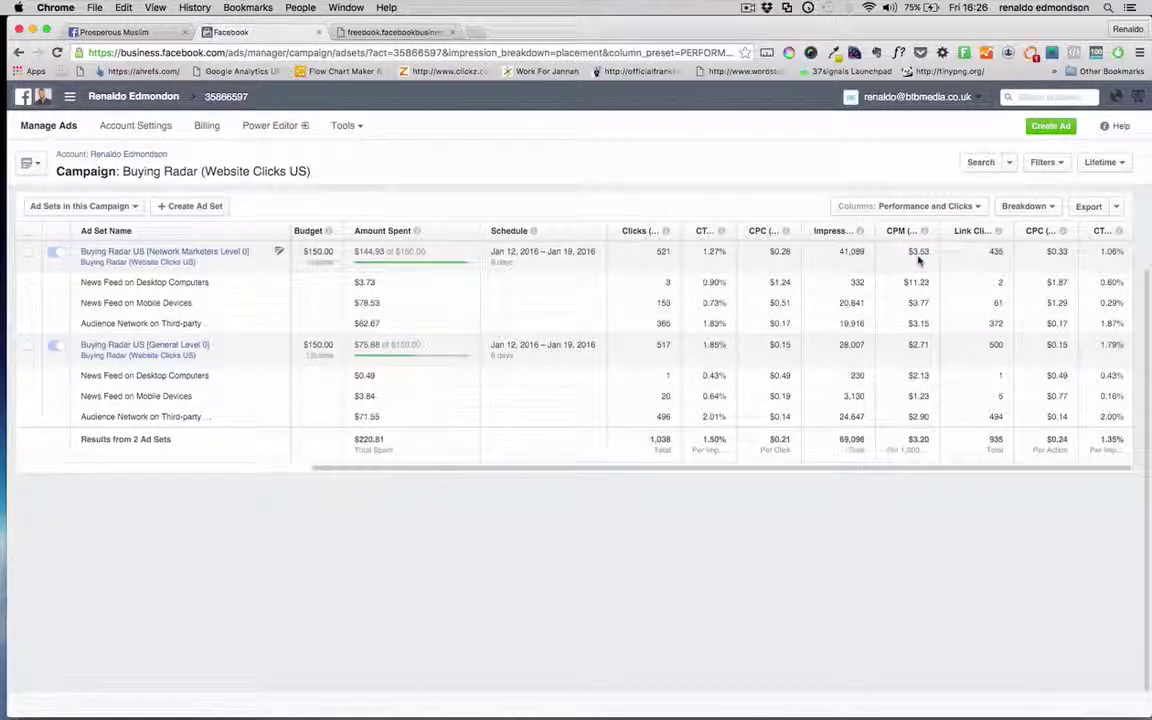
pyautogui.doubleClick(918, 255)
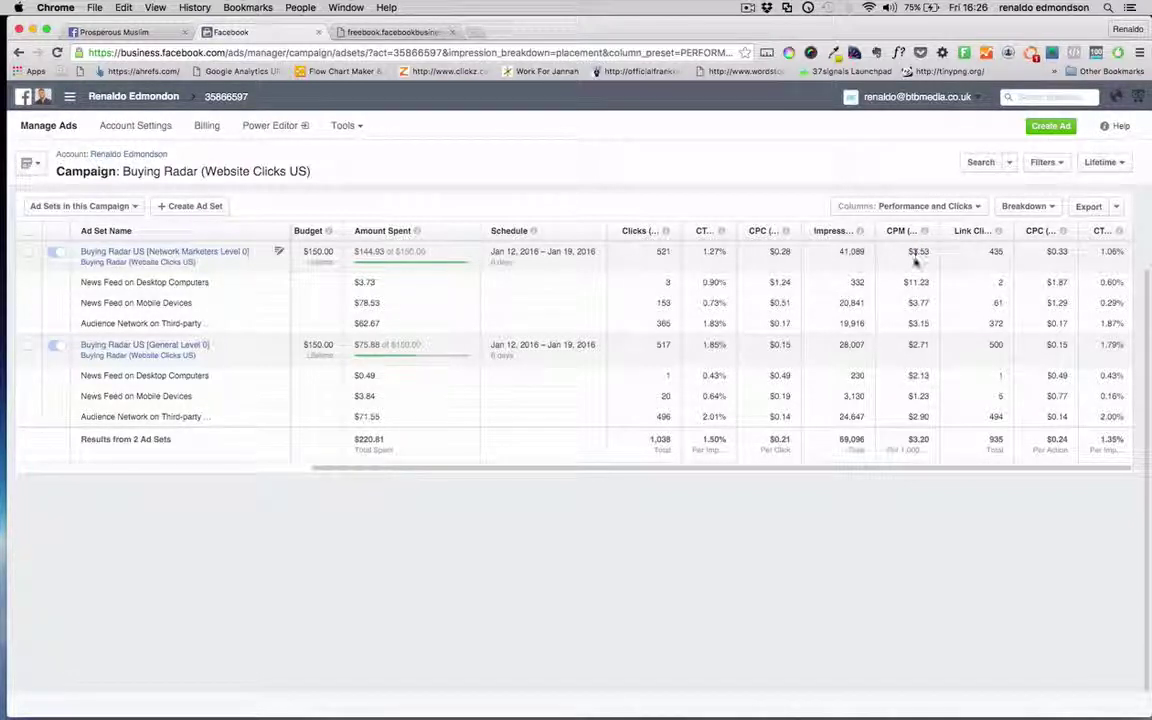
pyautogui.click(914, 262)
pyautogui.scroll(2, 815, 531)
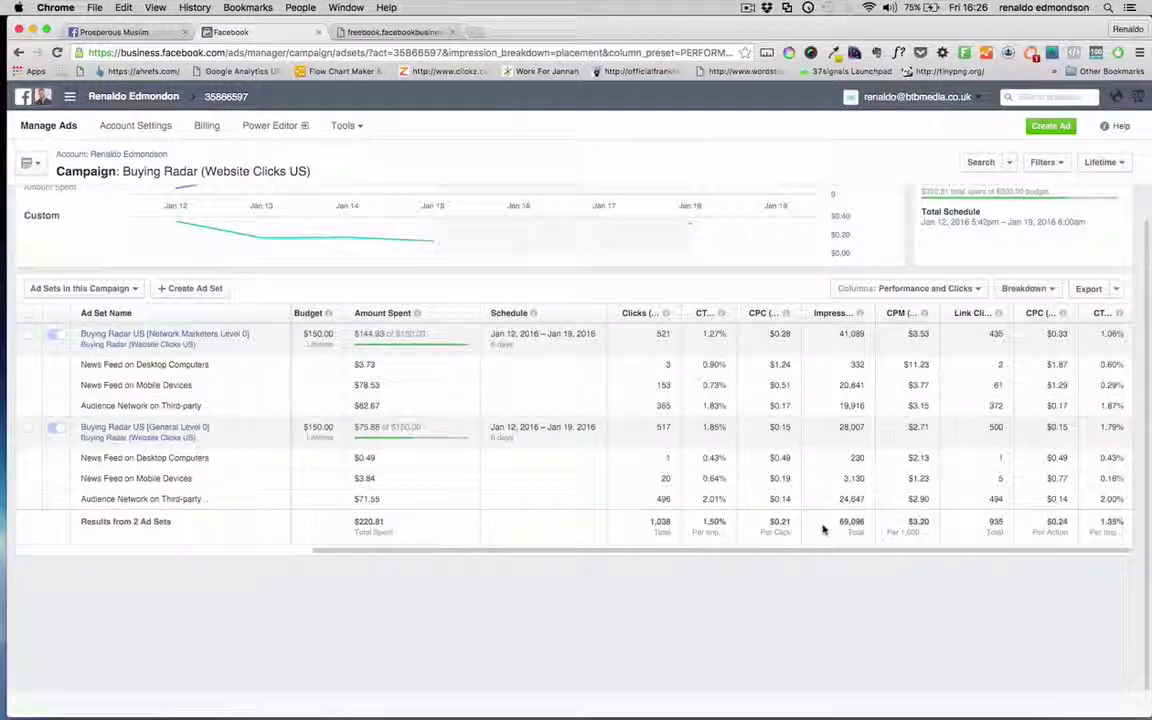
pyautogui.scroll(1, 820, 528)
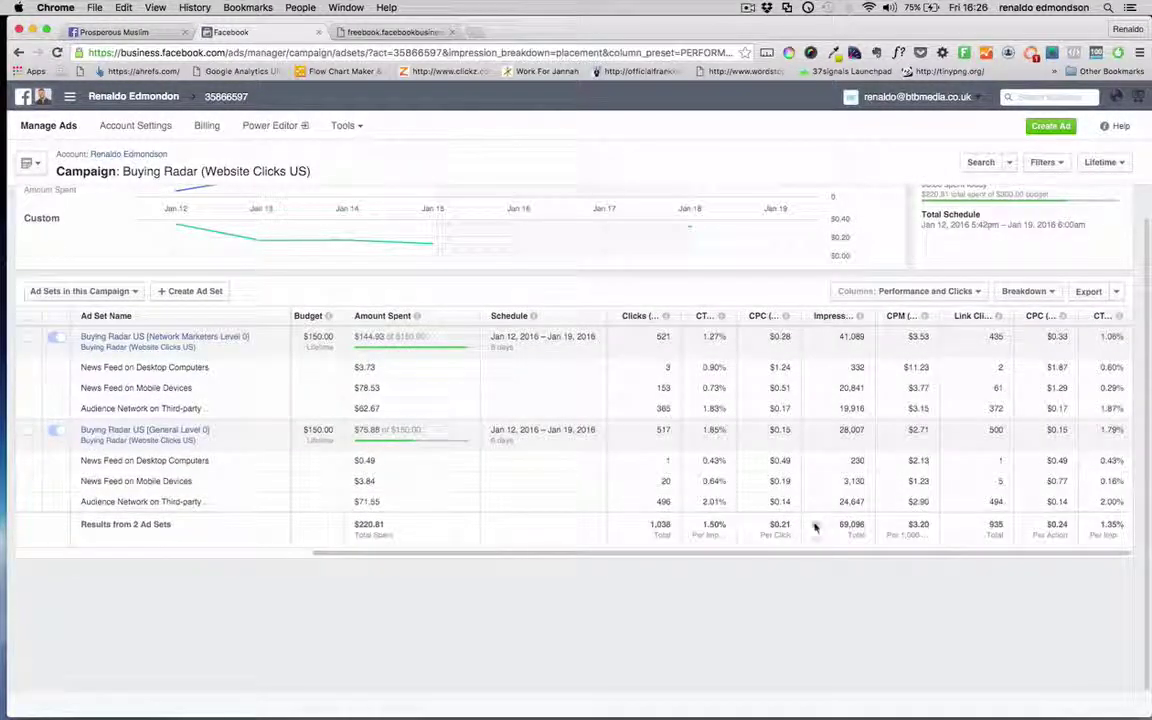